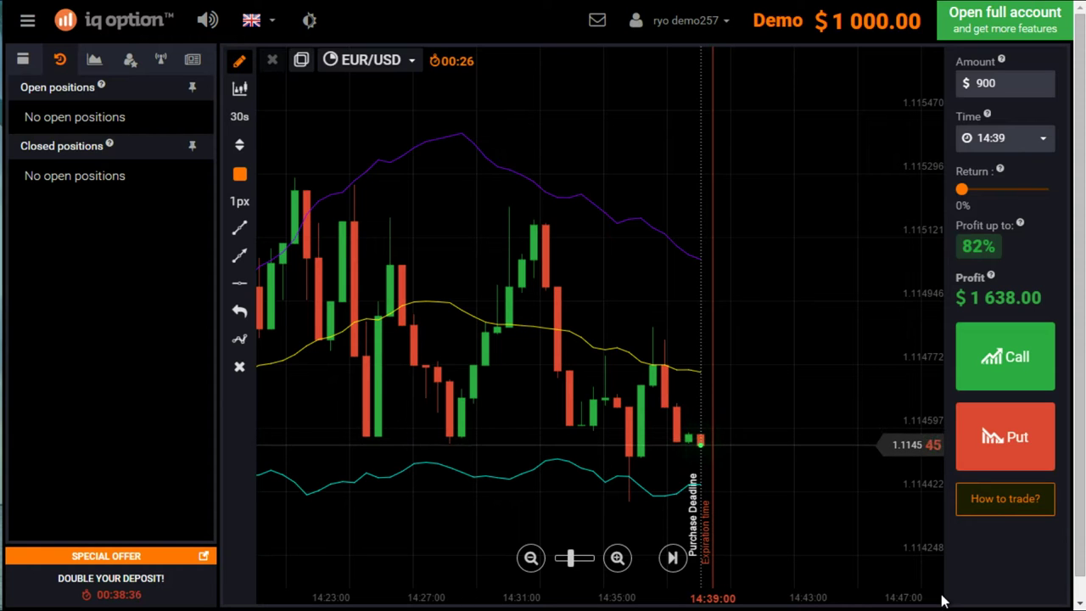
# Step: Buy a $900 Put option on EUR/USD expiring at 14:39
pyautogui.click(1014, 384)
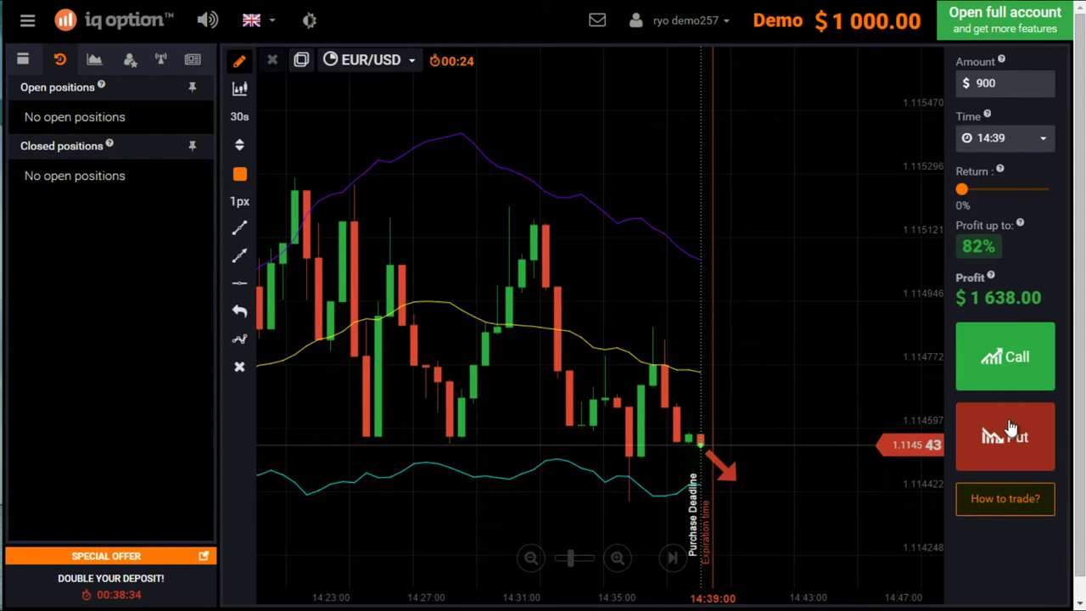
pyautogui.click(1010, 422)
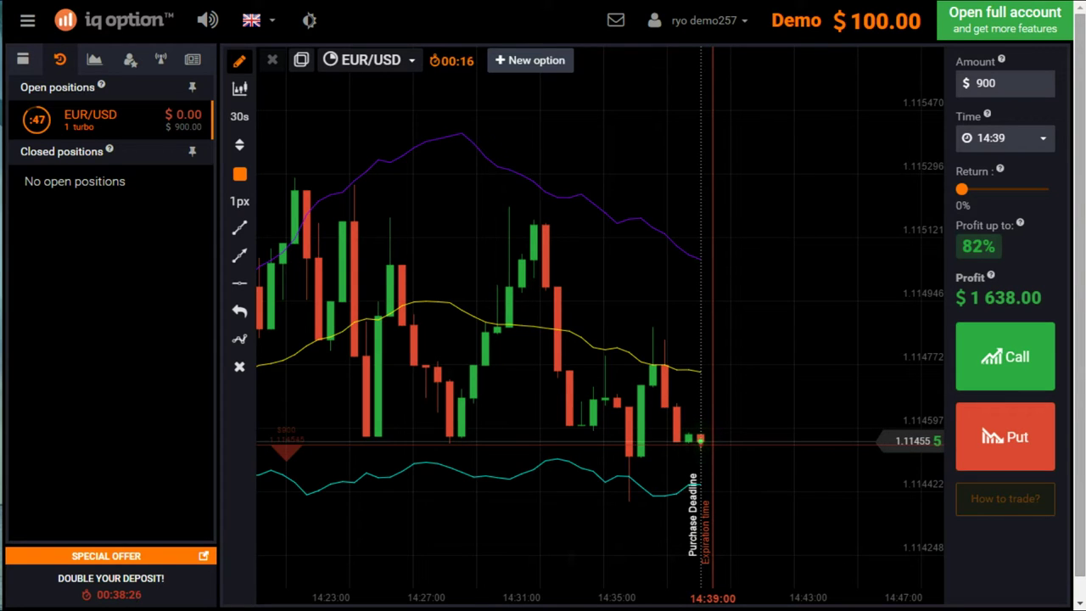
# Step: Mute the platform sound and dismiss the result notice of the closed 14:39 position
pyautogui.click(309, 19)
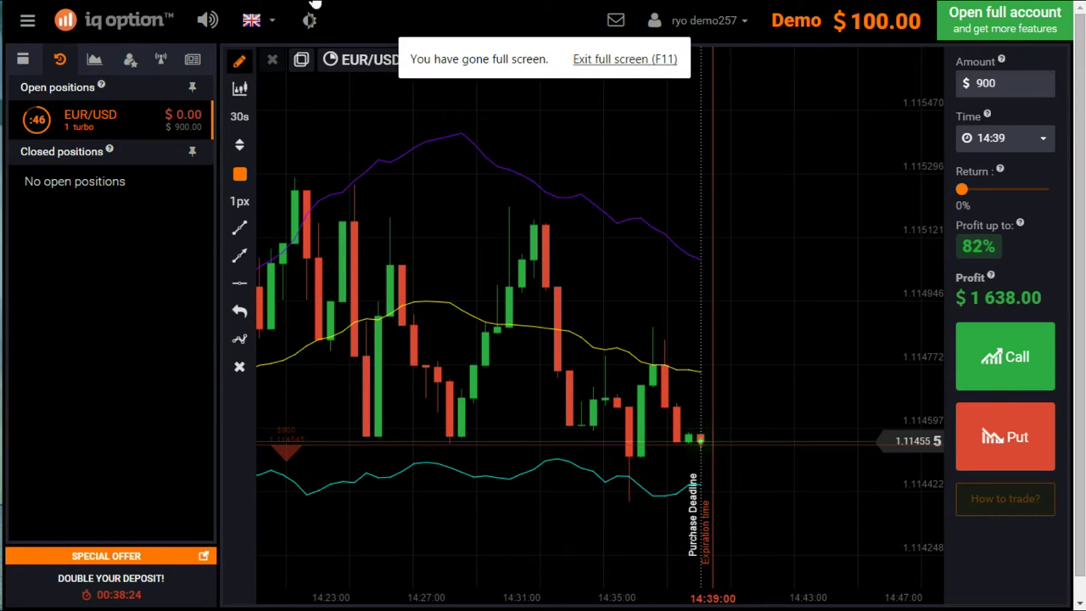
pyautogui.click(207, 20)
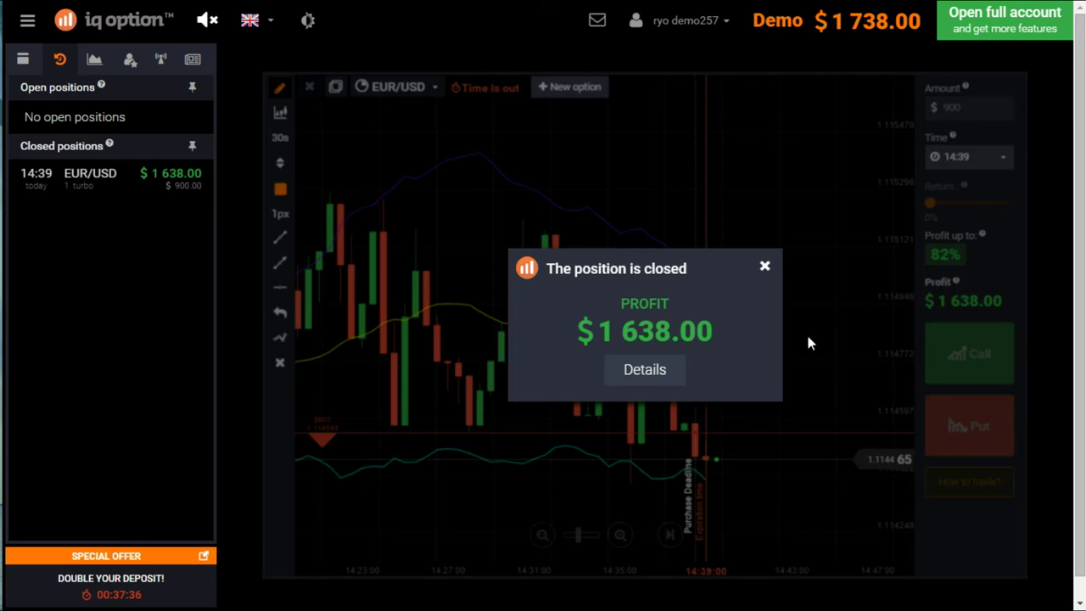
pyautogui.click(764, 269)
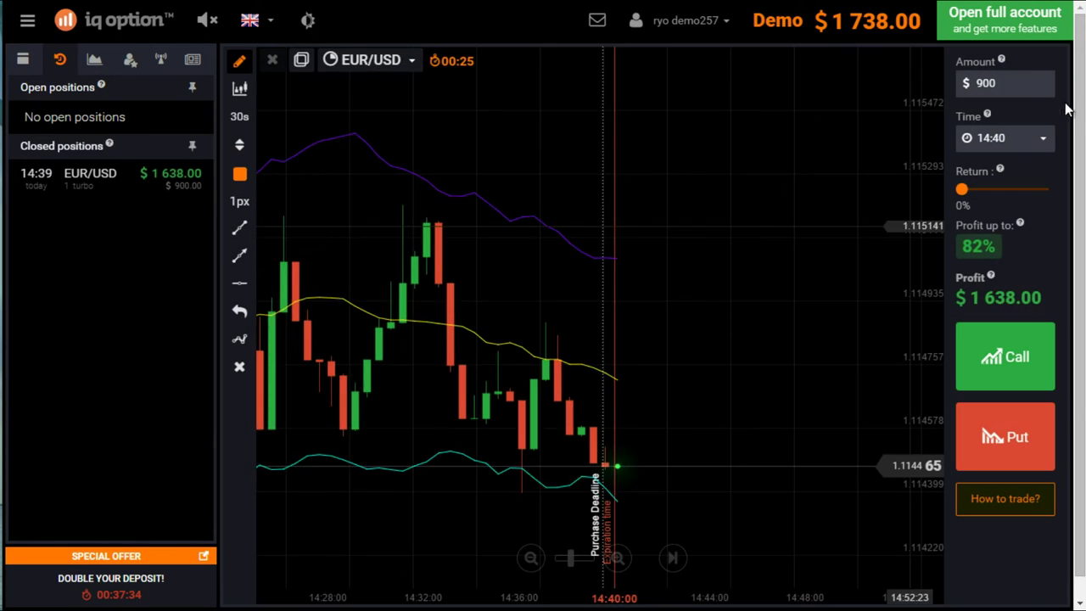
# Step: Buy a $738 Put option on EUR/USD expiring at 14:40 and dismiss its result notice once it closes
pyautogui.click(1041, 84)
pyautogui.write('7')
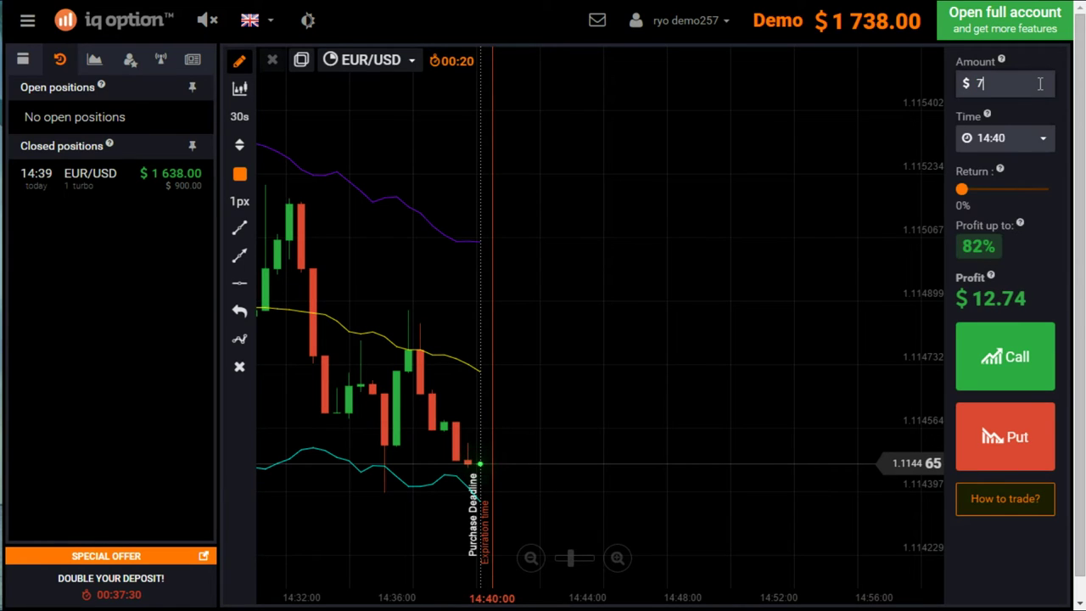
pyautogui.write('38')
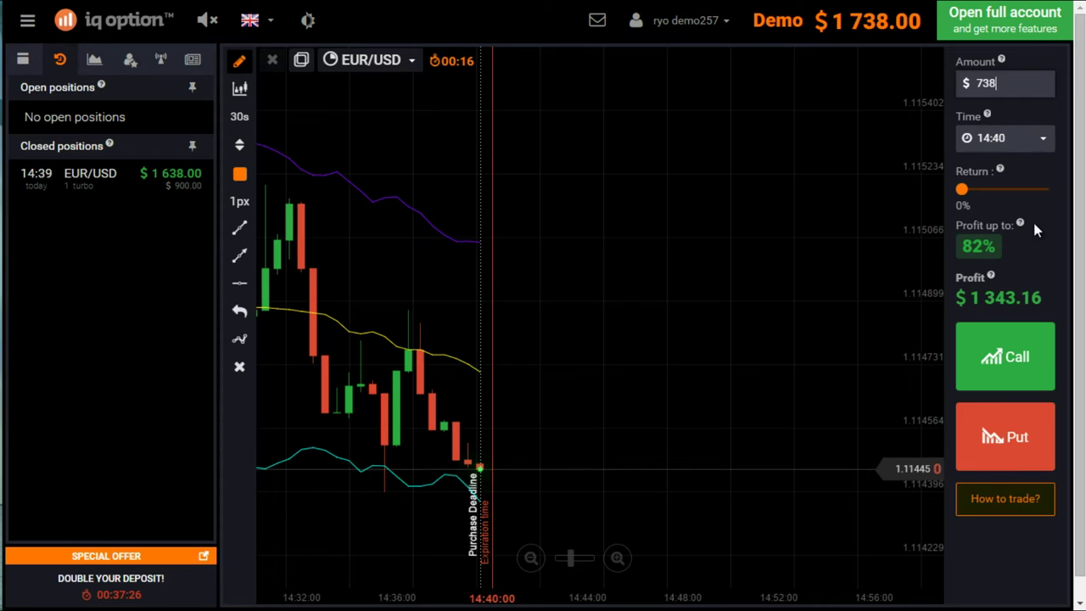
pyautogui.click(994, 456)
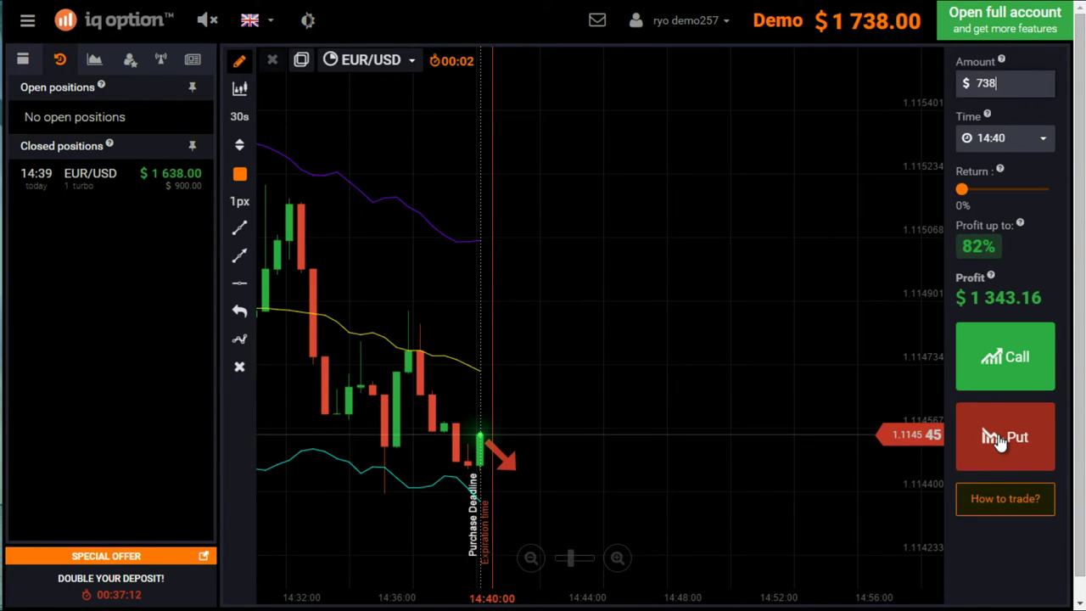
pyautogui.click(1000, 440)
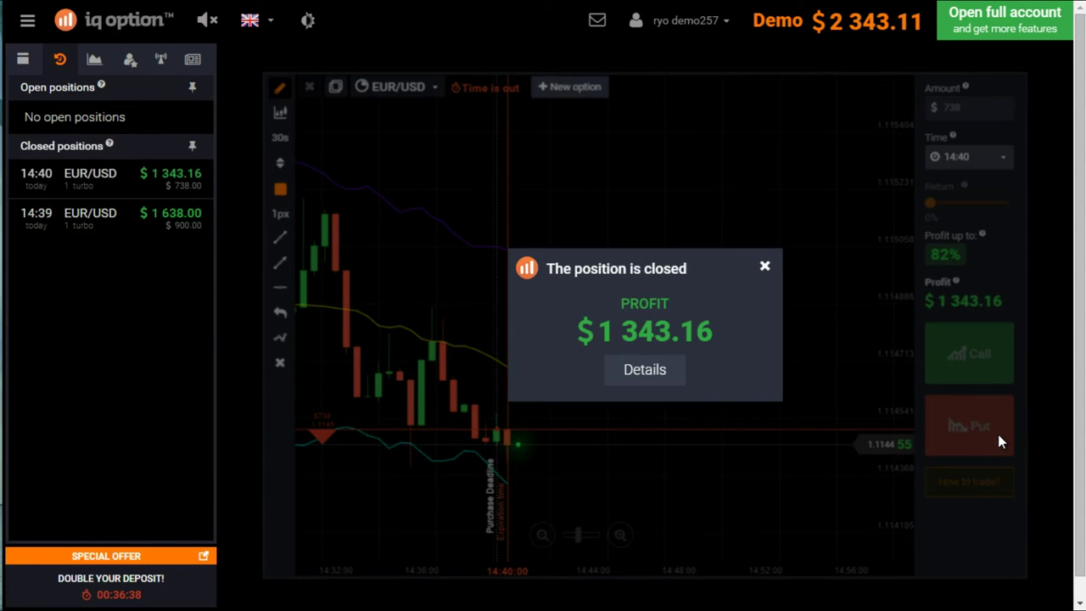
pyautogui.click(764, 269)
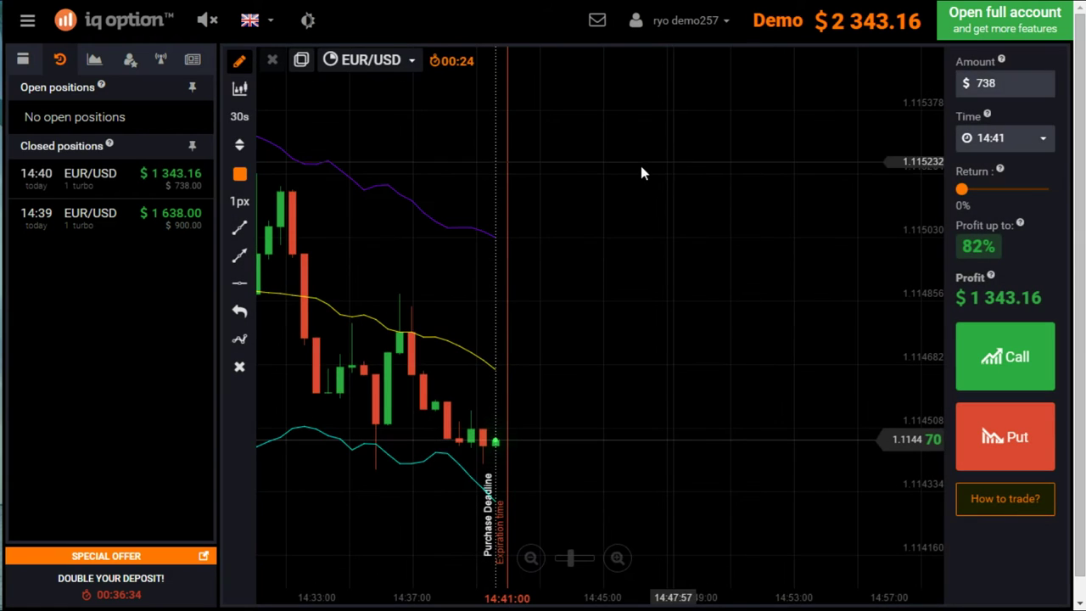
# Step: Set the EUR/USD option's expiration time to 14:43 and the investment amount to $343.16
pyautogui.moveTo(632, 173); pyautogui.dragTo(775, 155)
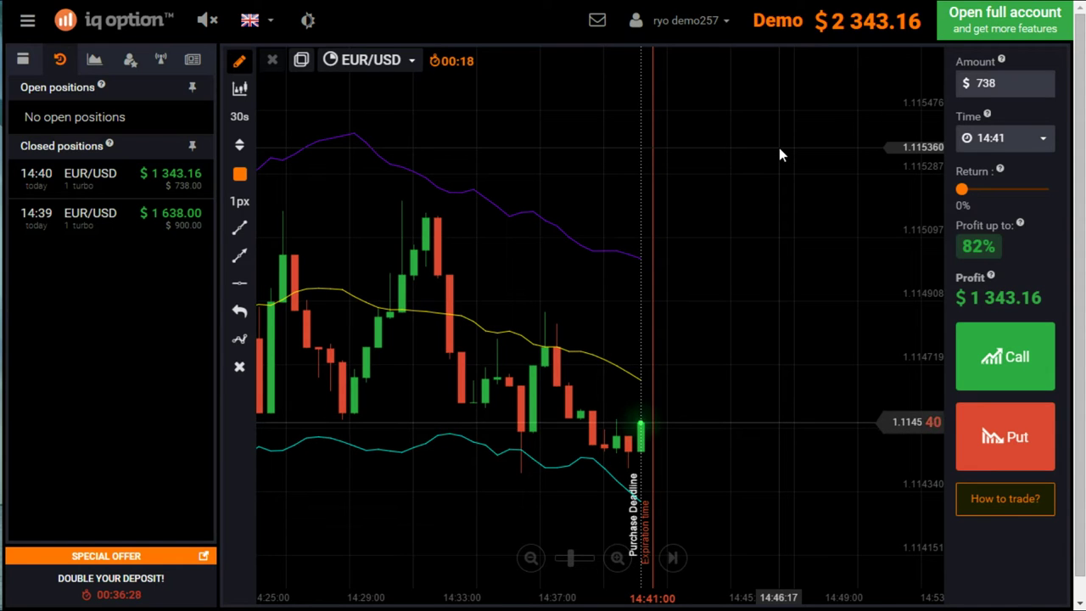
pyautogui.click(1034, 138)
pyautogui.click(1007, 221)
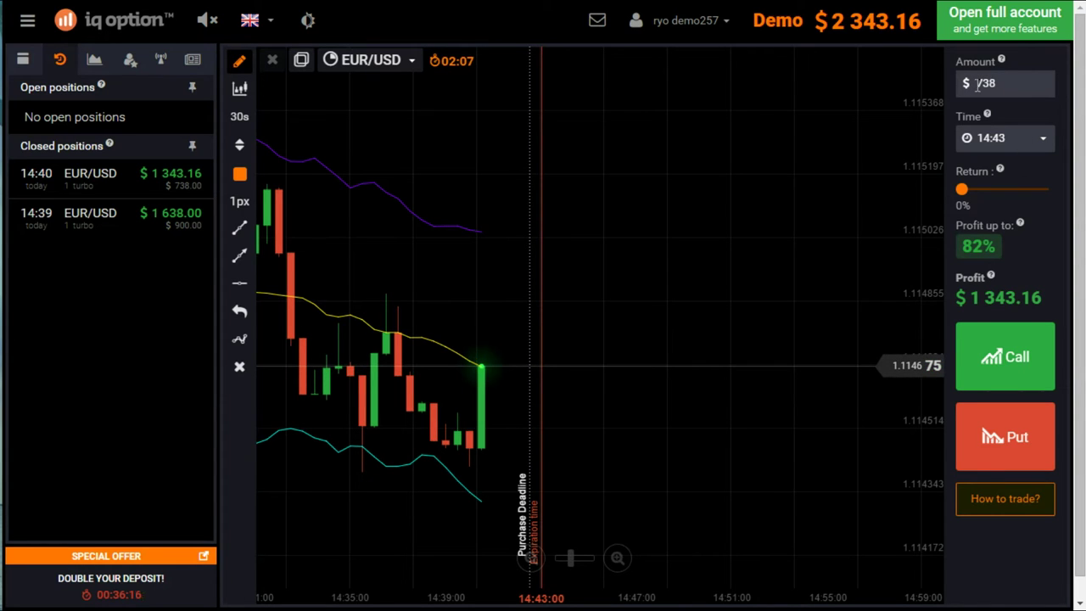
pyautogui.click(1004, 83)
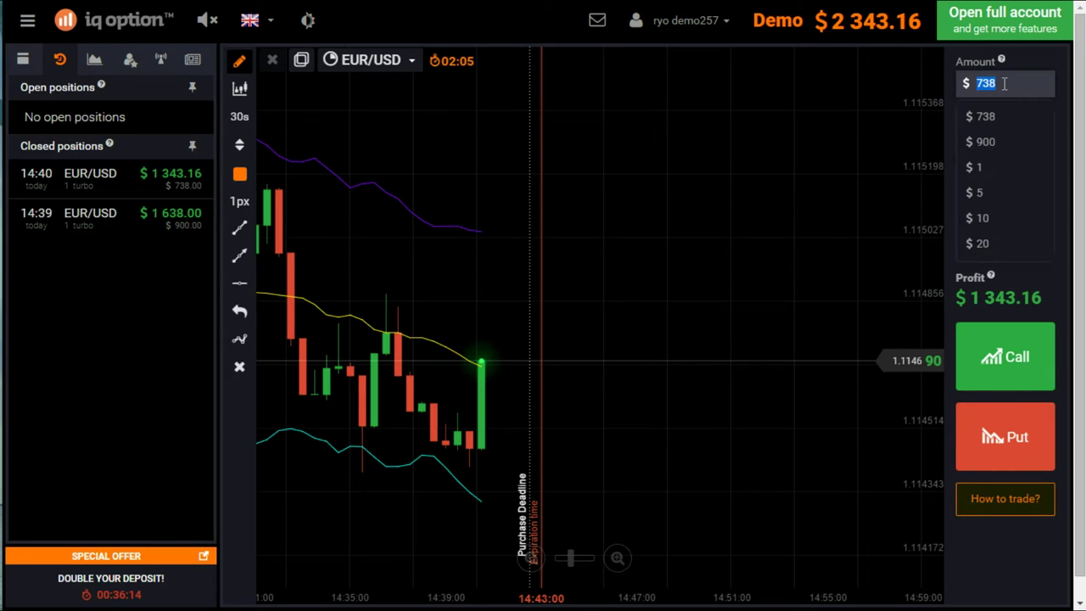
pyautogui.write('343.')
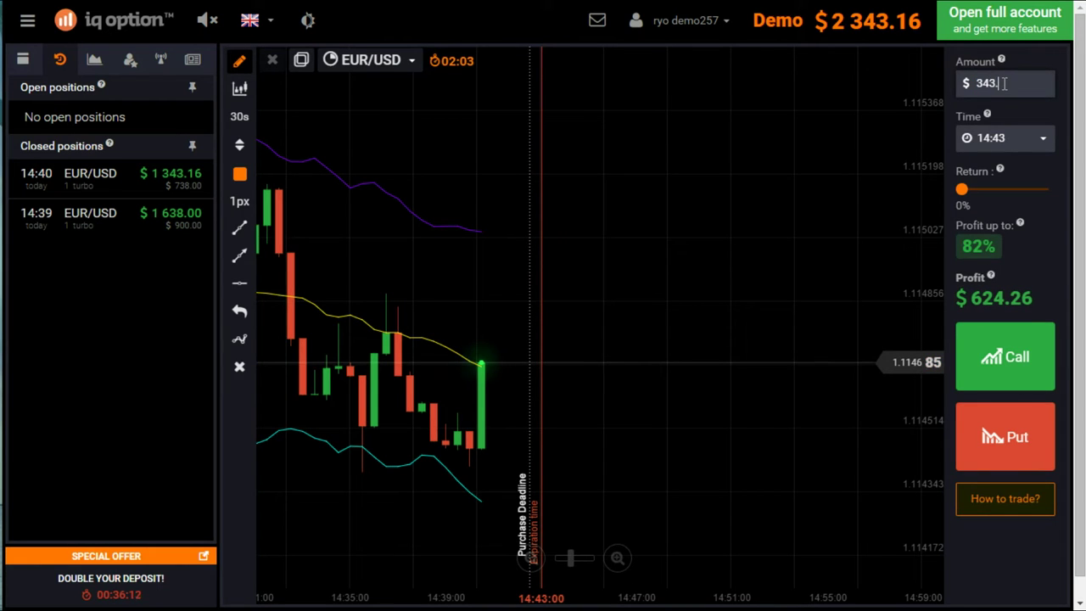
pyautogui.write('16')
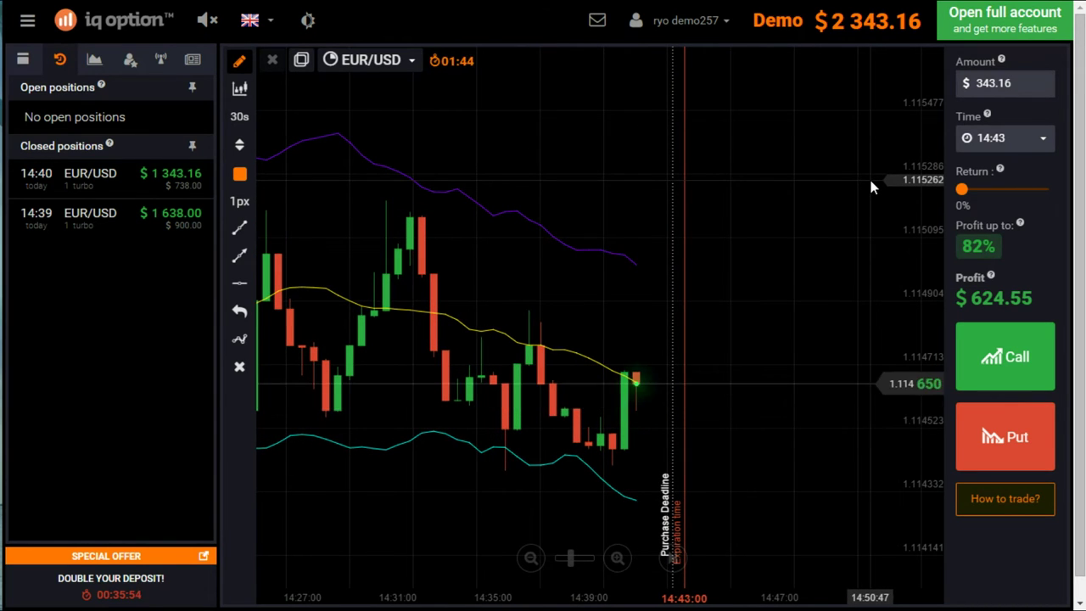
# Step: Buy the 14:43 EUR/USD option as a Put and dismiss its result notice after expiration
pyautogui.click(1004, 441)
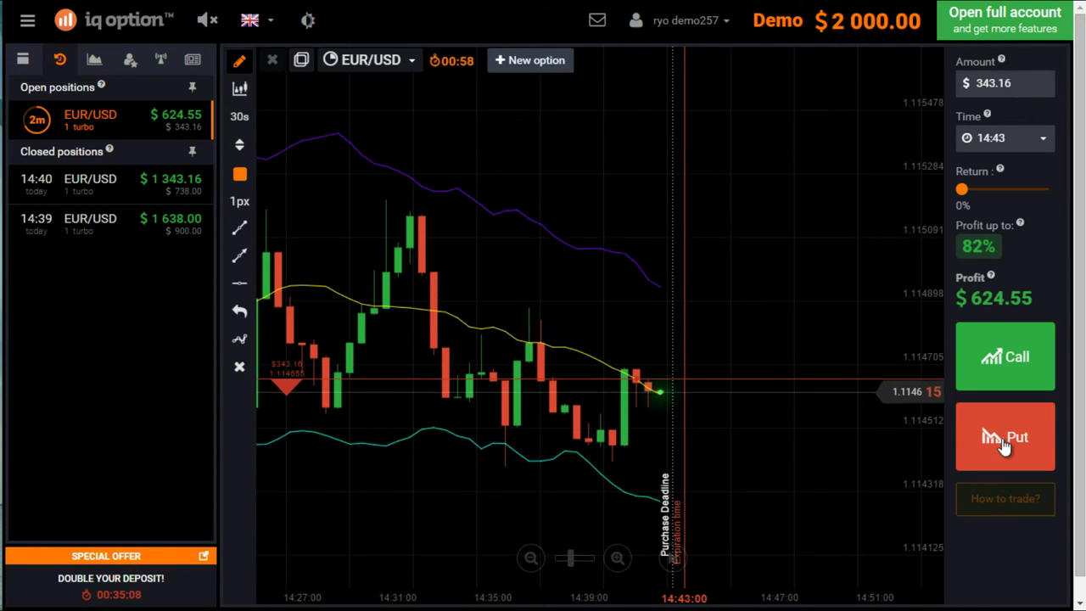
pyautogui.click(1005, 445)
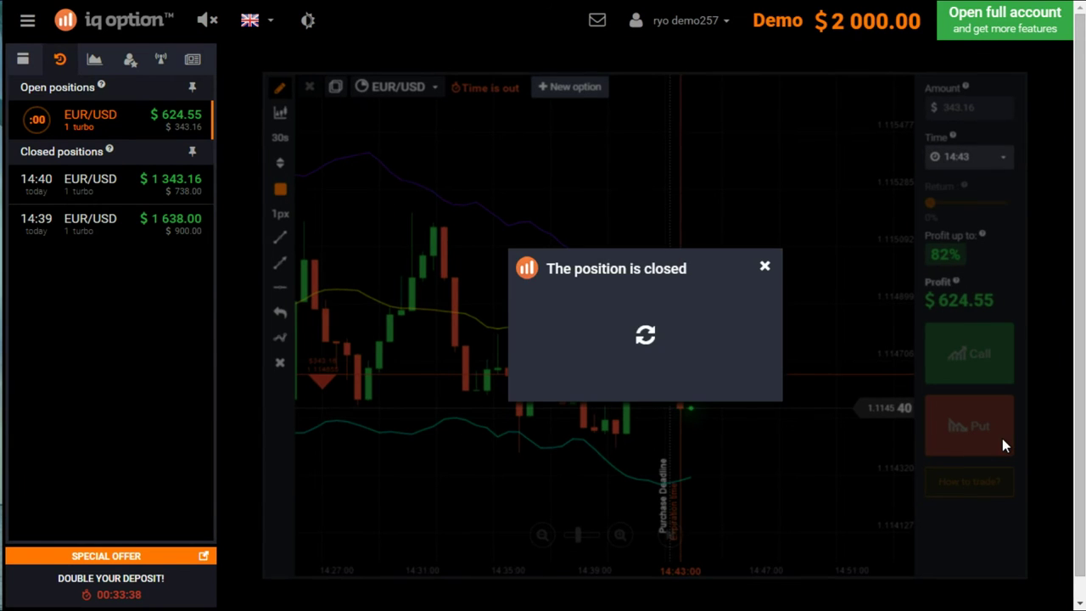
pyautogui.click(765, 265)
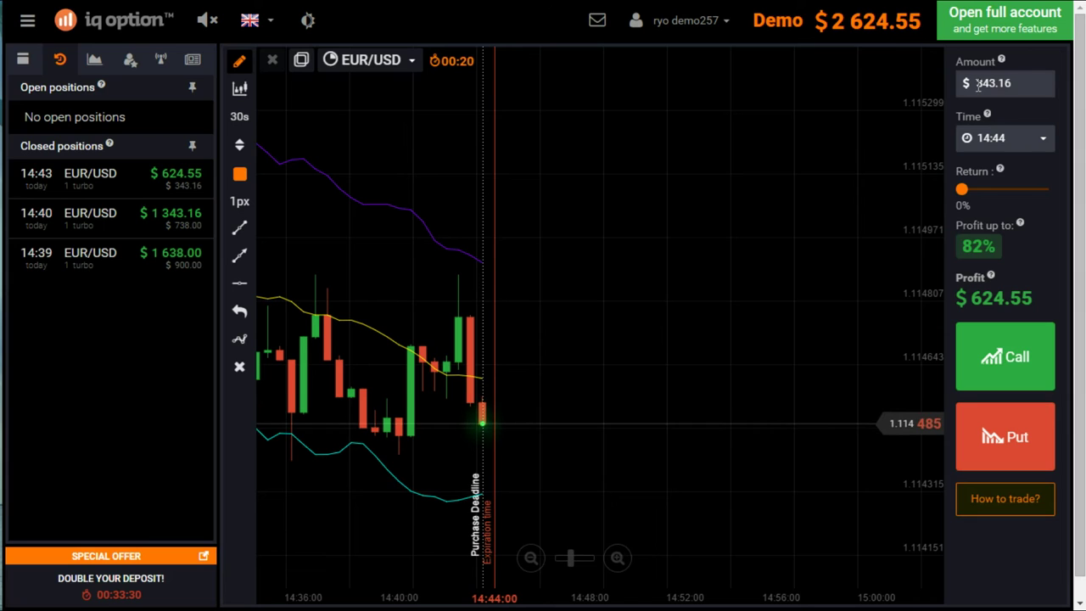
# Step: Buy another $343.16 Put option on EUR/USD, expiring at 14:44
pyautogui.click(1037, 387)
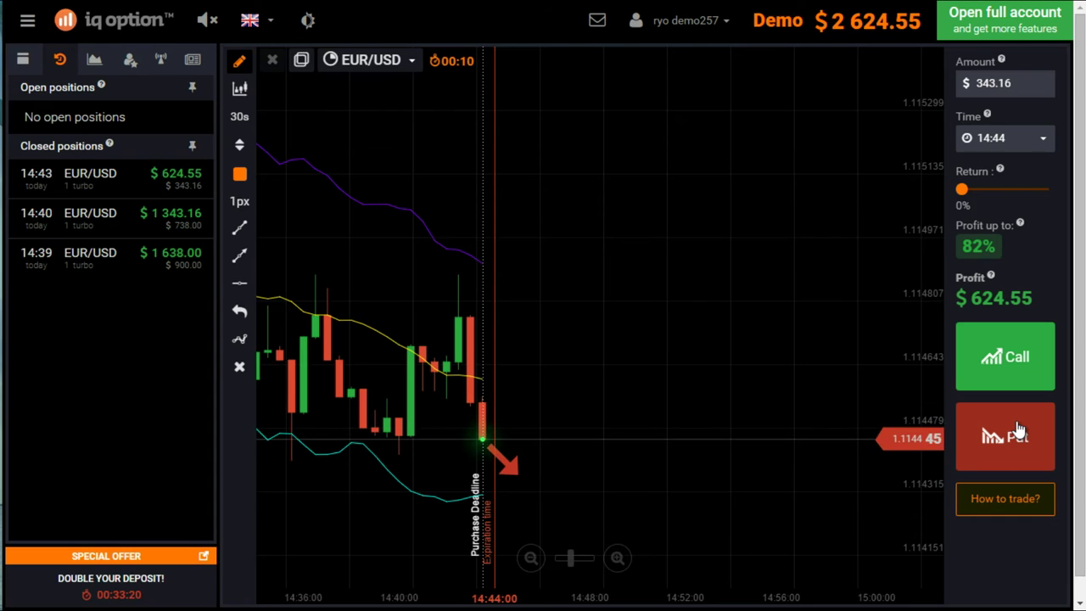
pyautogui.click(1018, 428)
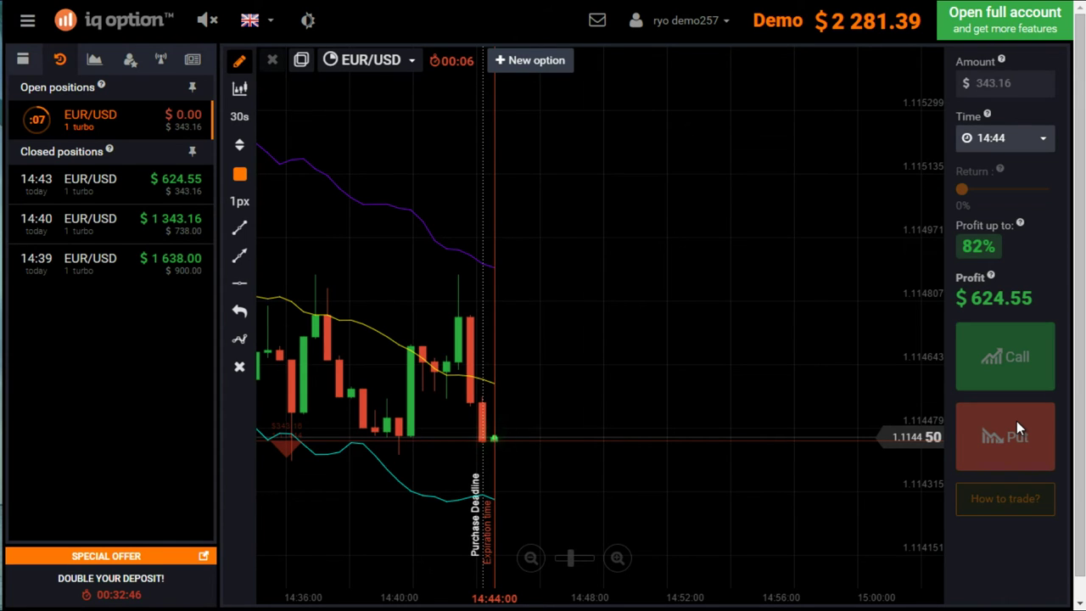
pyautogui.scroll(-1, 853, 246)
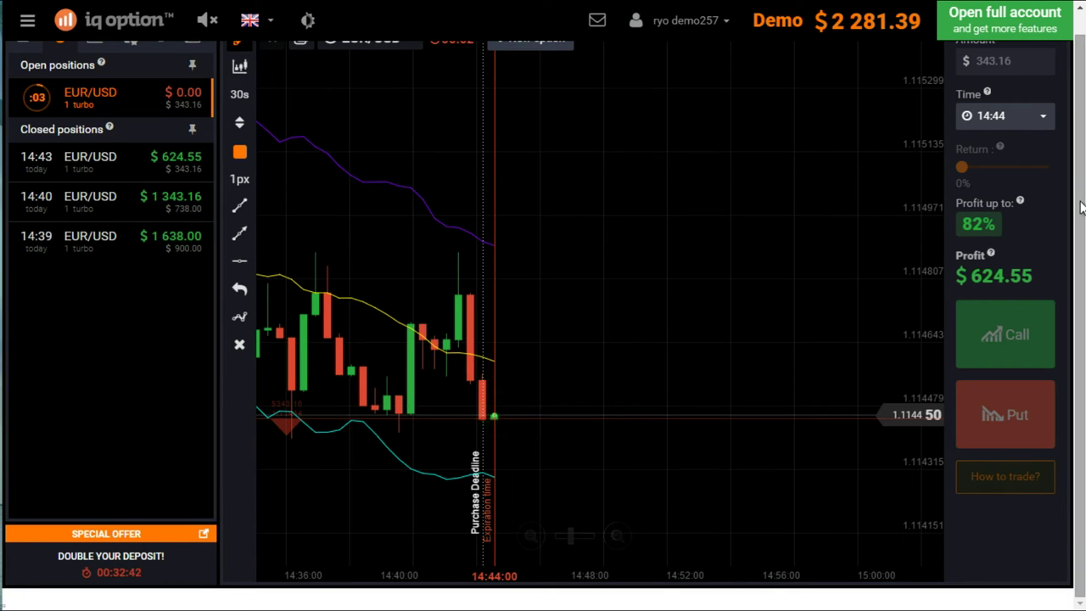
pyautogui.scroll(1, 1081, 187)
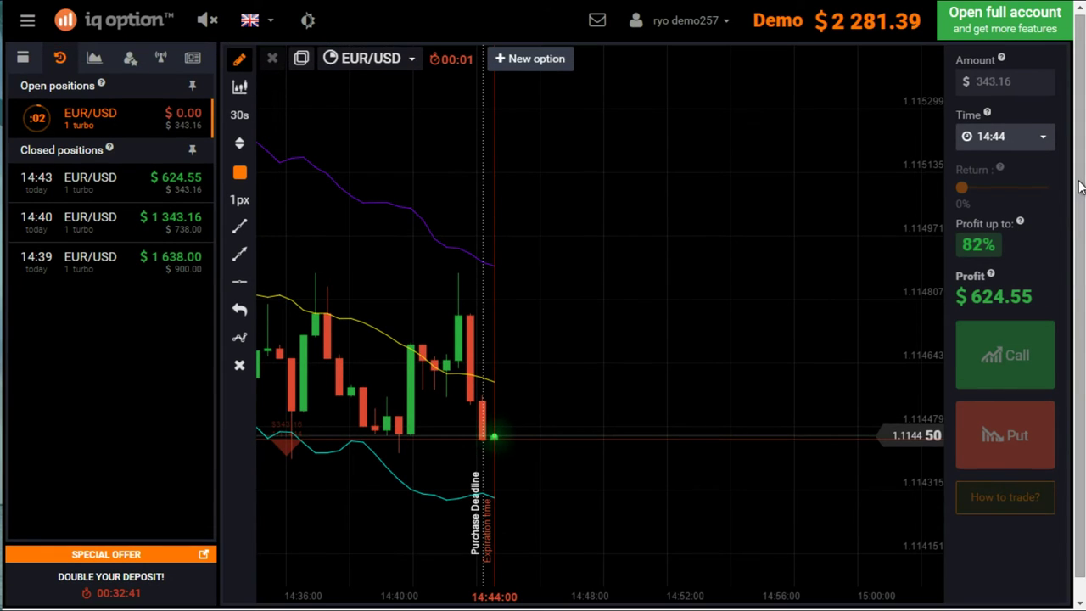
# Step: Start a new EUR/USD option, buy two $343.16 Puts expiring at 14:45, and dismiss their result notice
pyautogui.click(557, 63)
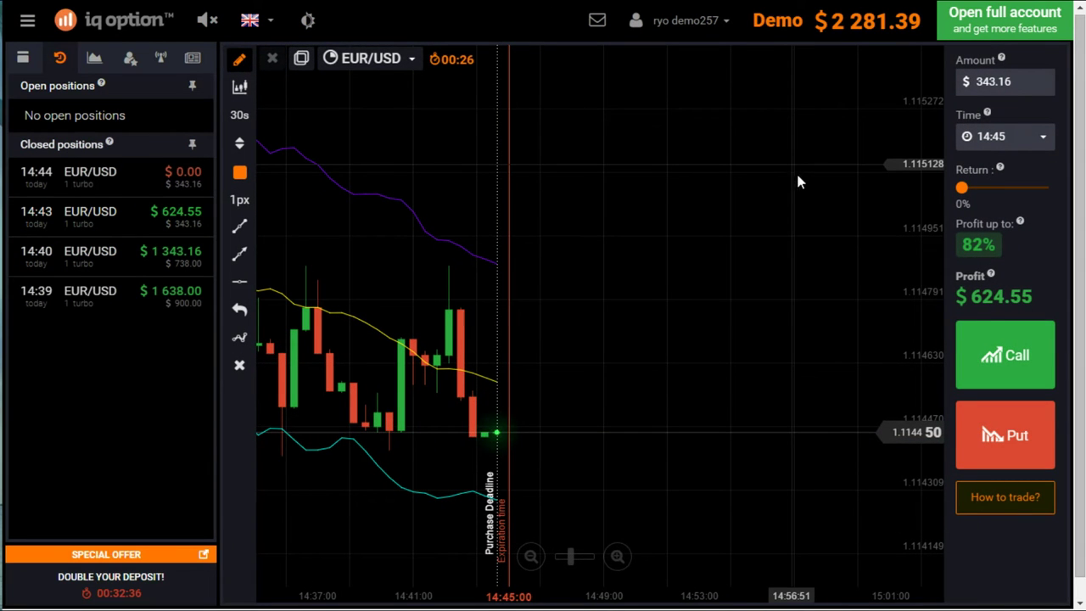
pyautogui.click(966, 432)
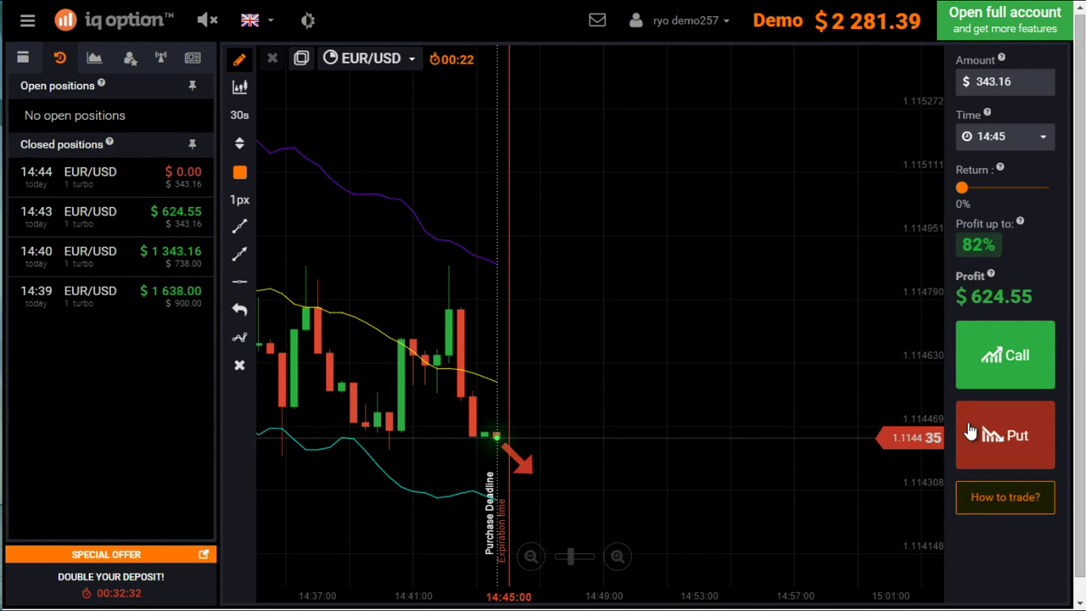
pyautogui.click(970, 431)
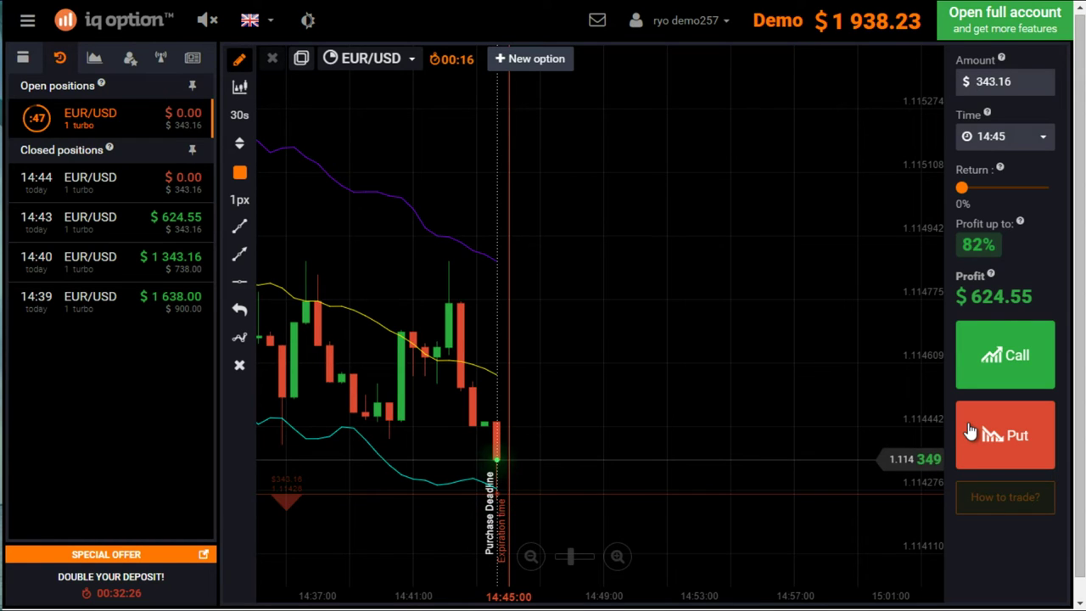
pyautogui.click(970, 432)
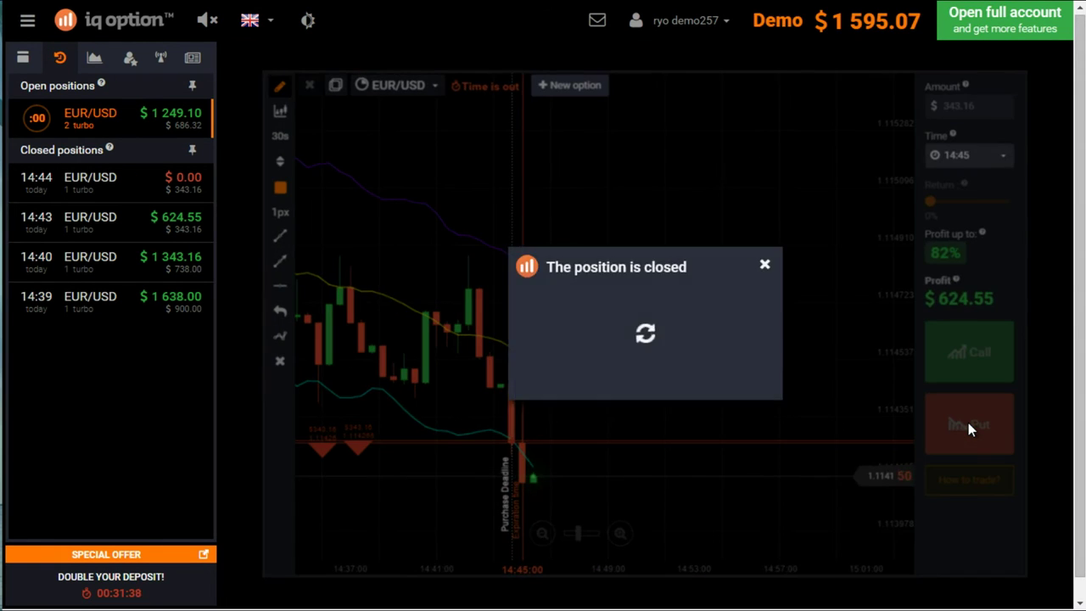
pyautogui.click(765, 267)
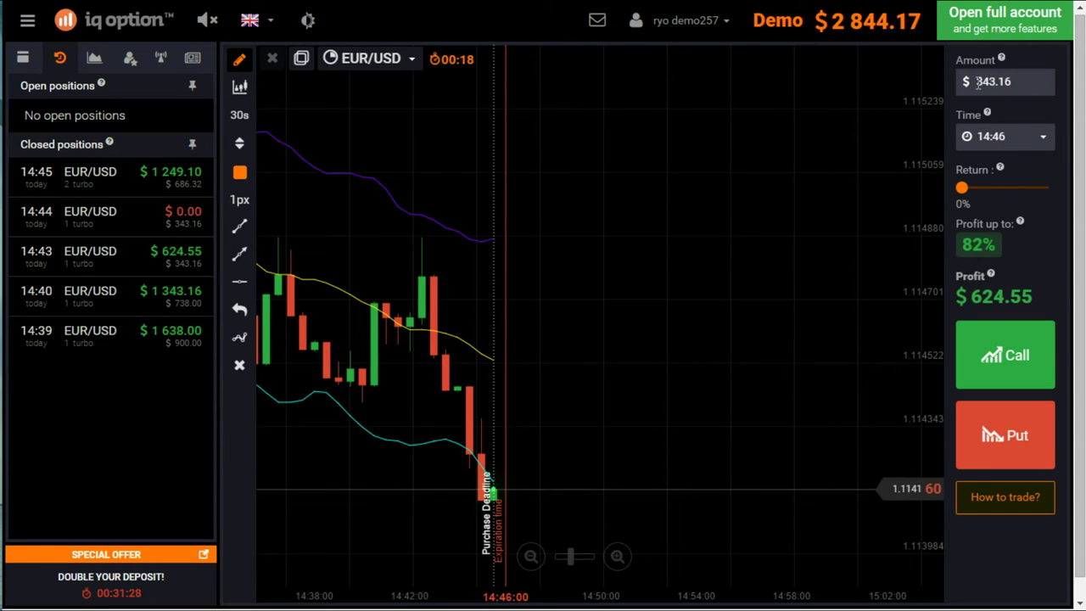
# Step: Buy a $344.17 Call option on EUR/USD expiring at 14:46 and dismiss its result notice once it closes
pyautogui.click(1022, 80)
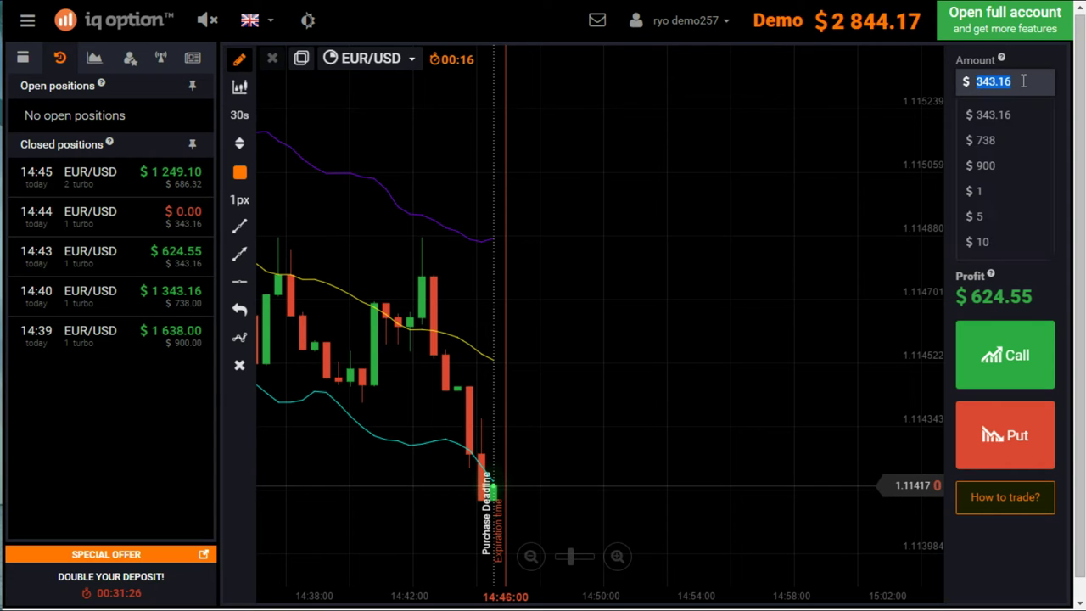
pyautogui.write('34')
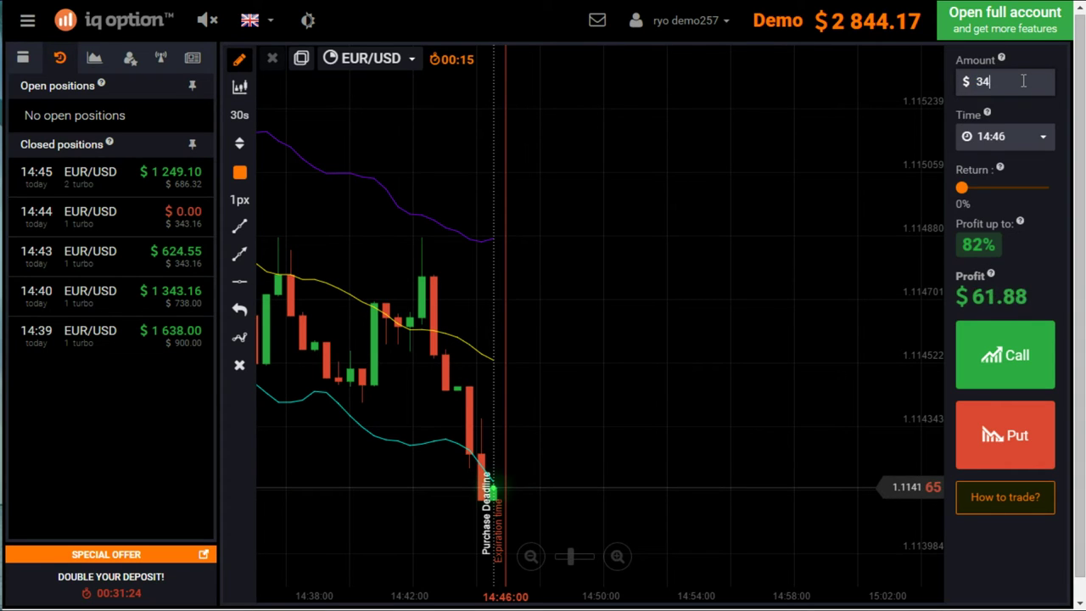
pyautogui.write('4.17')
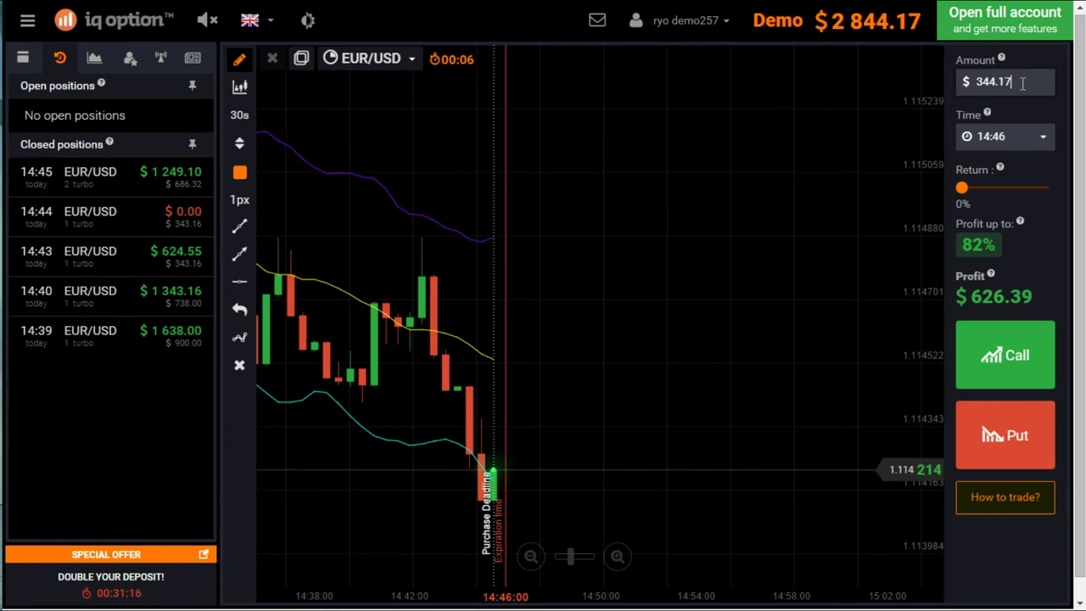
pyautogui.click(993, 360)
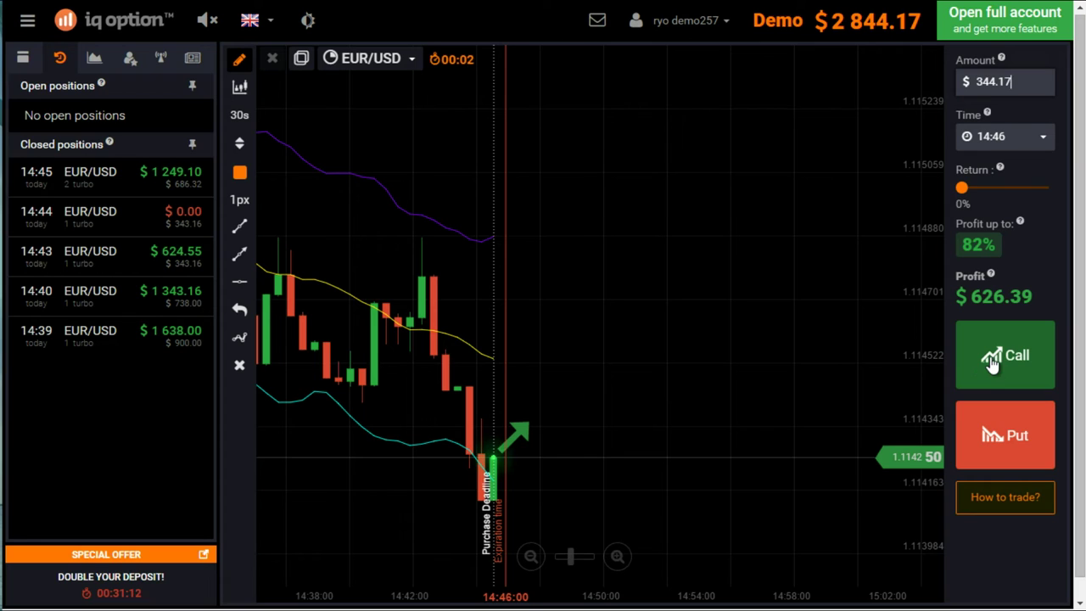
pyautogui.click(991, 359)
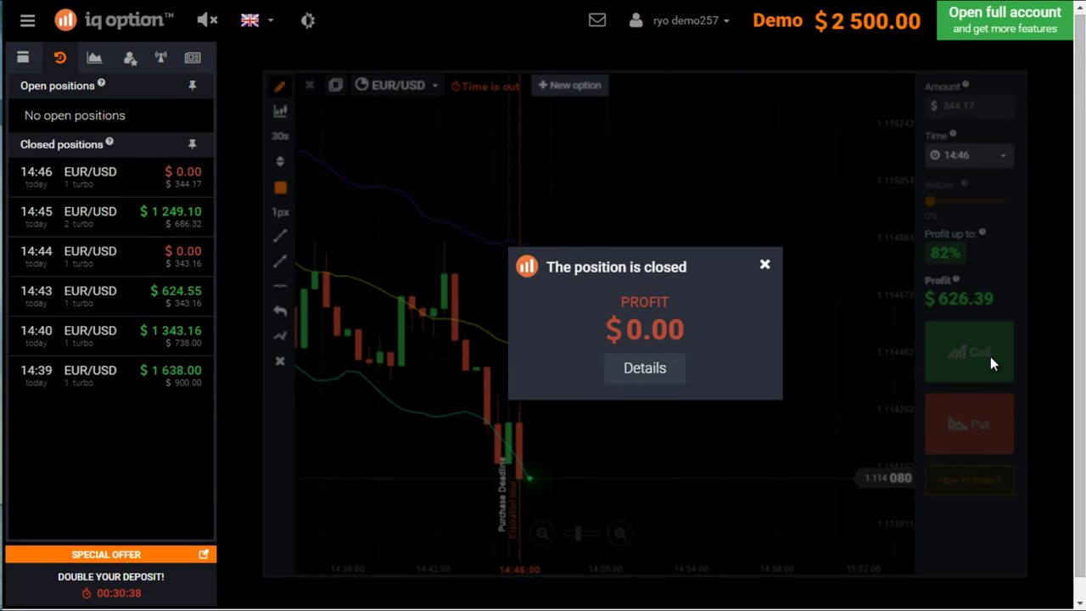
pyautogui.click(765, 266)
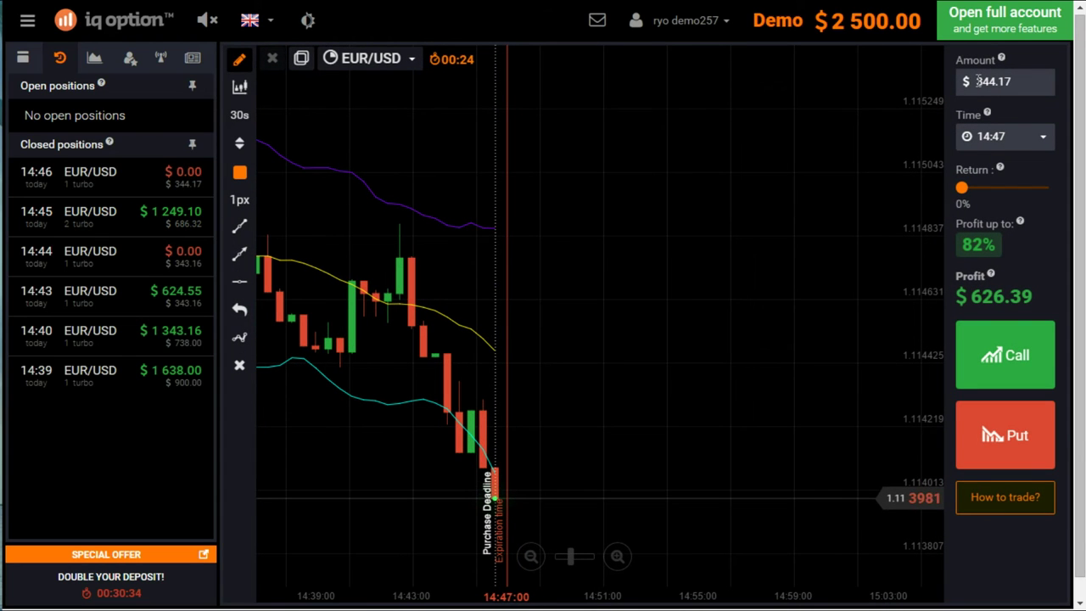
# Step: Buy a $500 Put option on EUR/USD expiring at 14:47 and dismiss its result notice once it closes
pyautogui.click(1032, 80)
pyautogui.write('5')
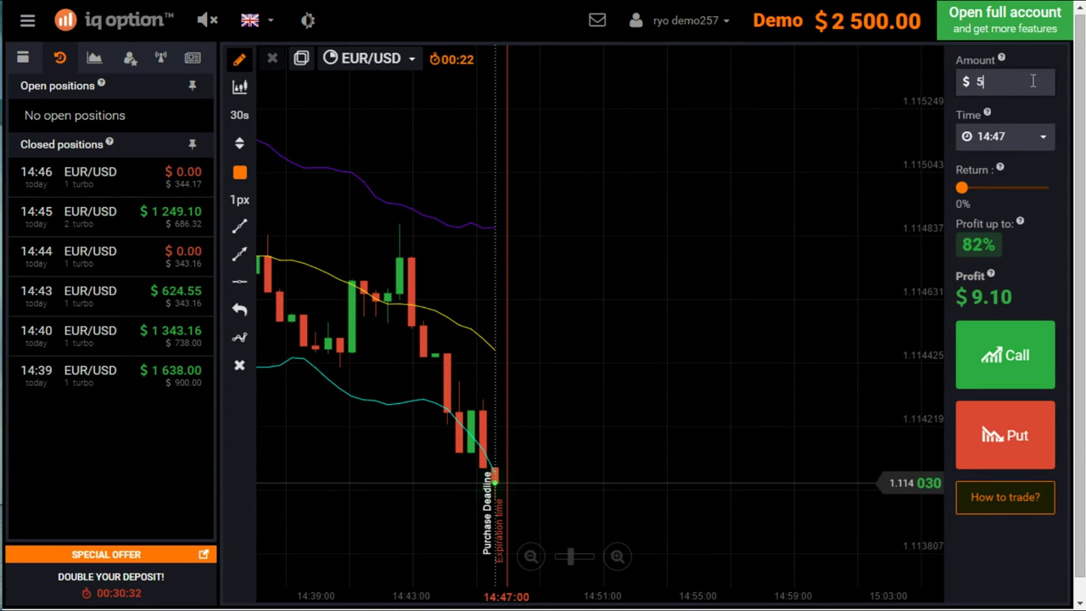
pyautogui.write('00')
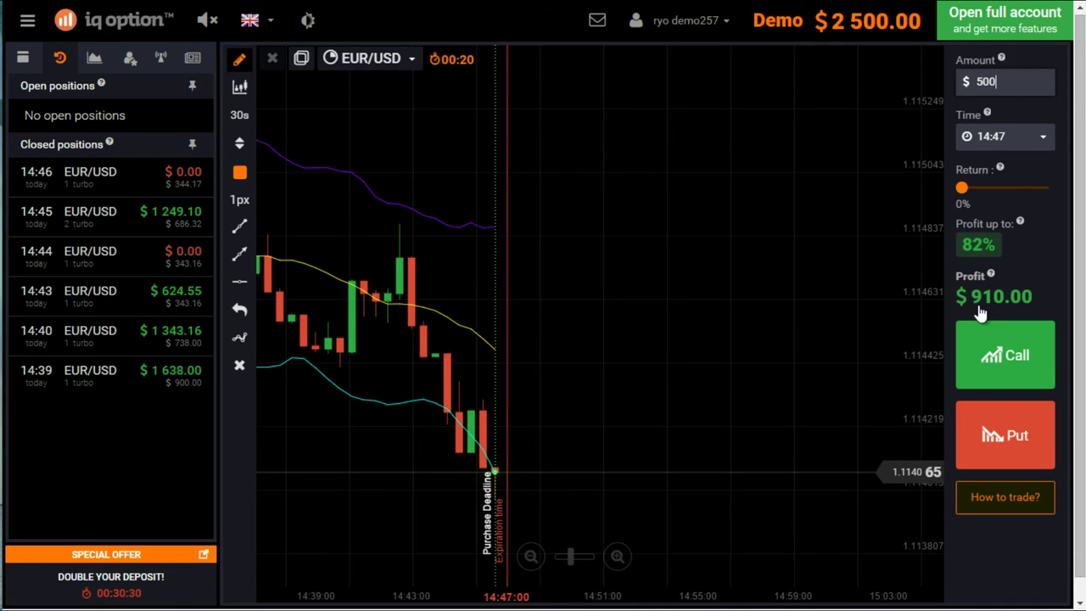
pyautogui.click(977, 339)
pyautogui.click(976, 427)
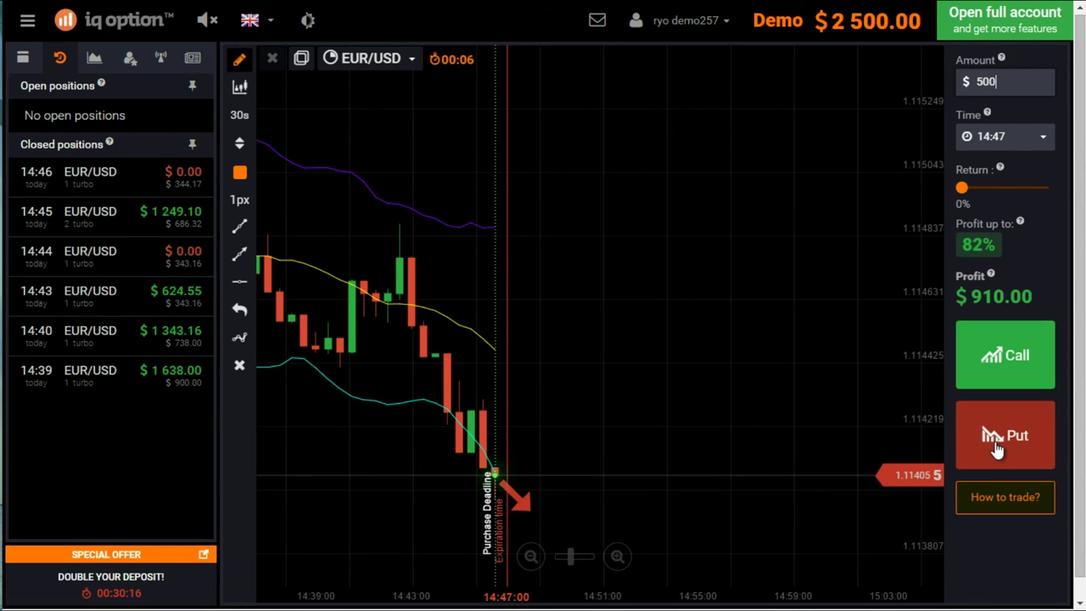
pyautogui.click(997, 443)
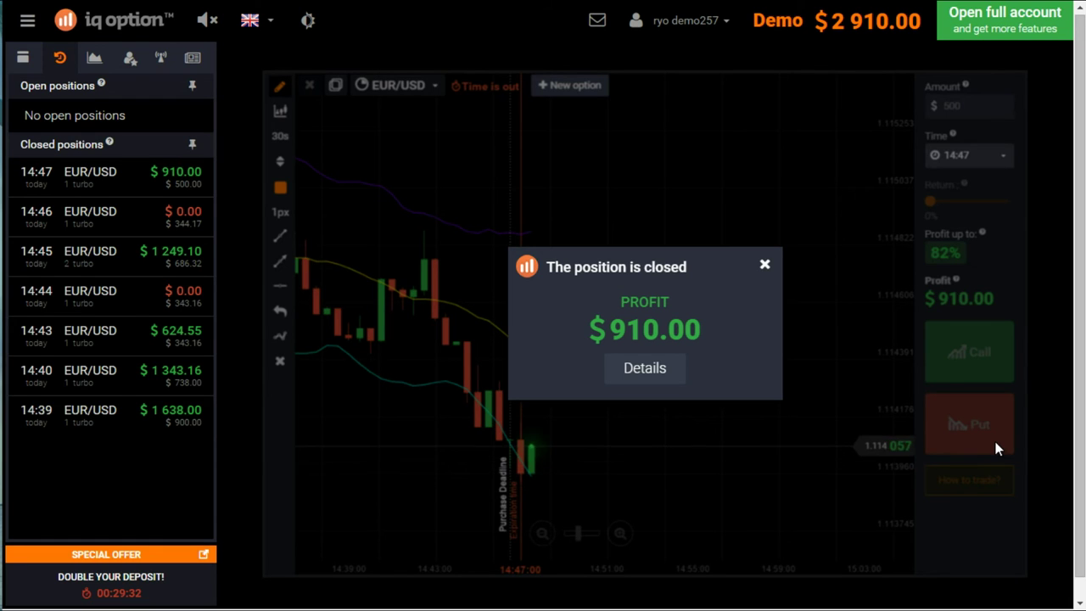
pyautogui.click(767, 266)
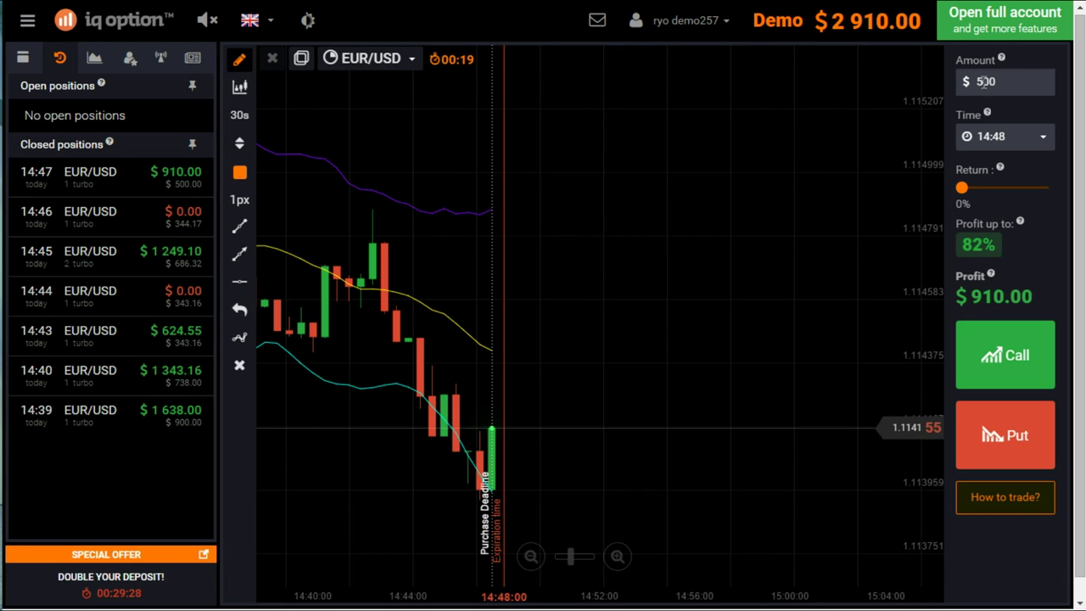
# Step: Set the amount to $410, buy two EUR/USD Puts expiring at 14:49, and dismiss their result notice
pyautogui.click(982, 81)
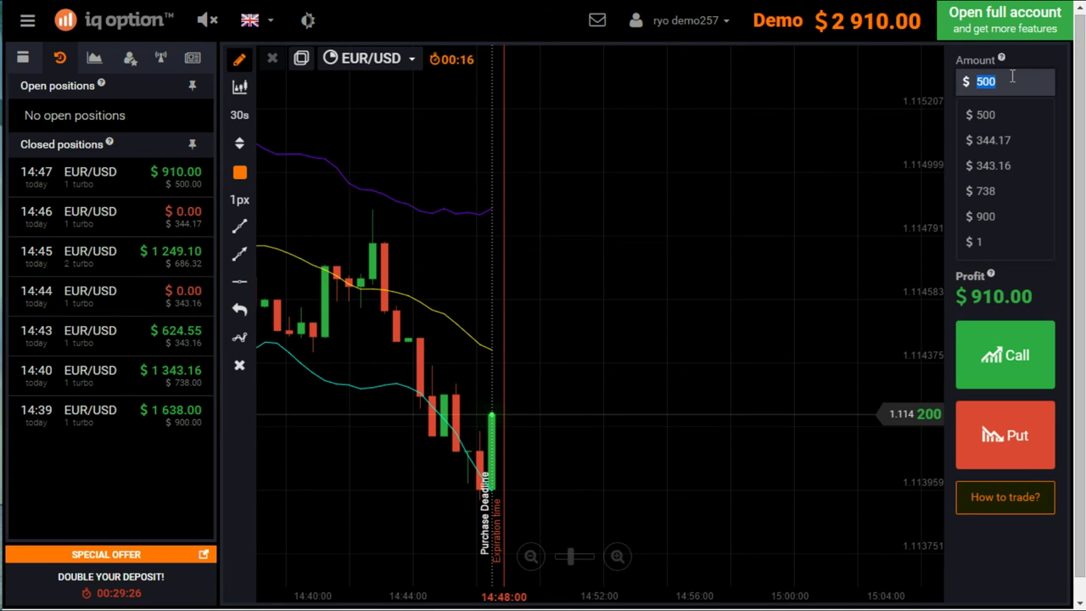
pyautogui.write('410')
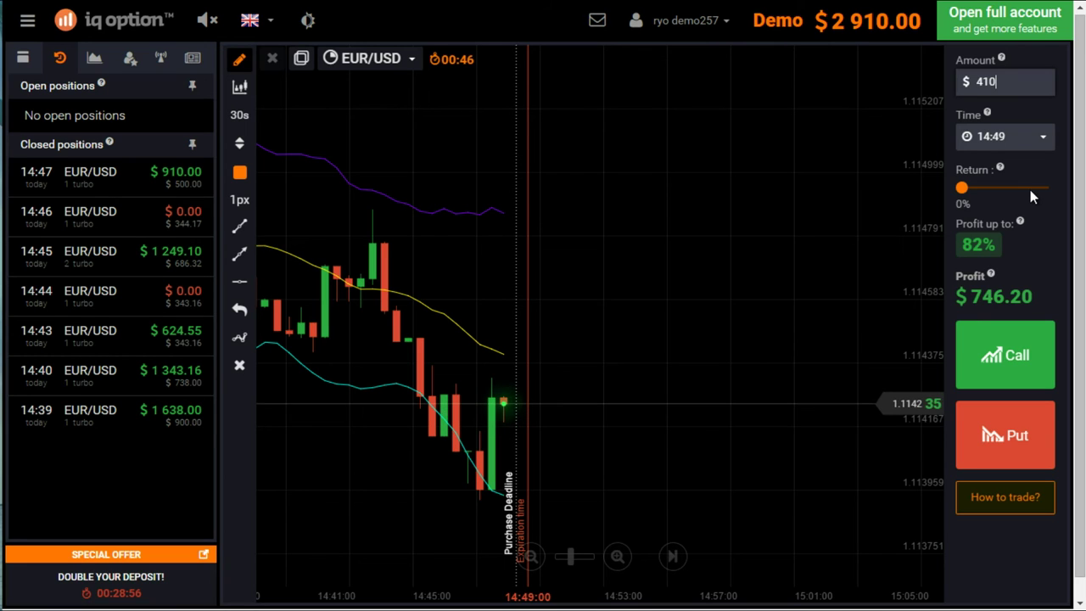
pyautogui.click(1007, 386)
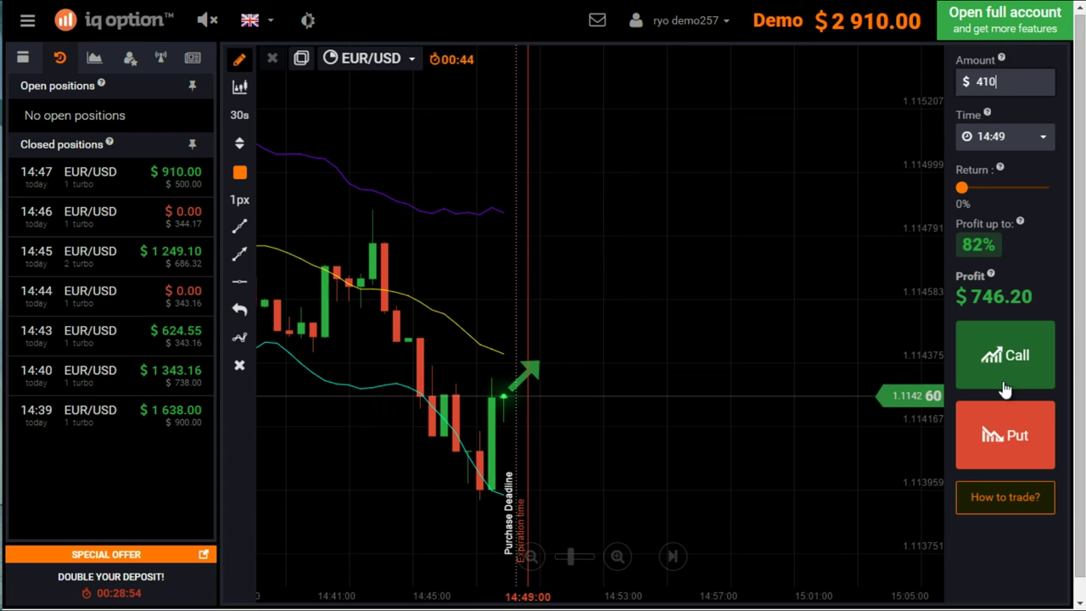
pyautogui.click(1005, 434)
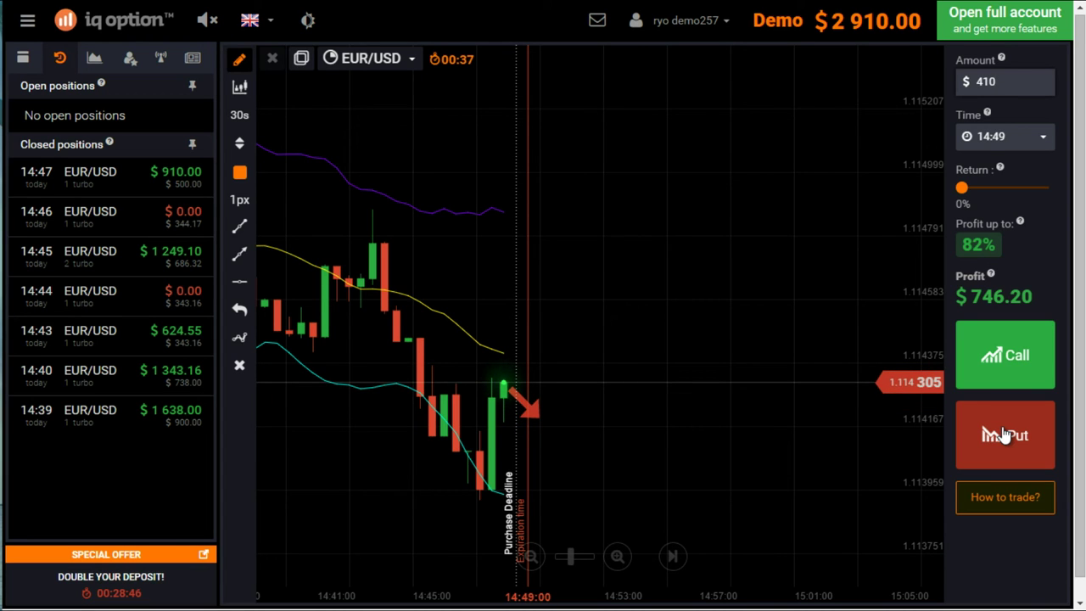
pyautogui.click(1004, 435)
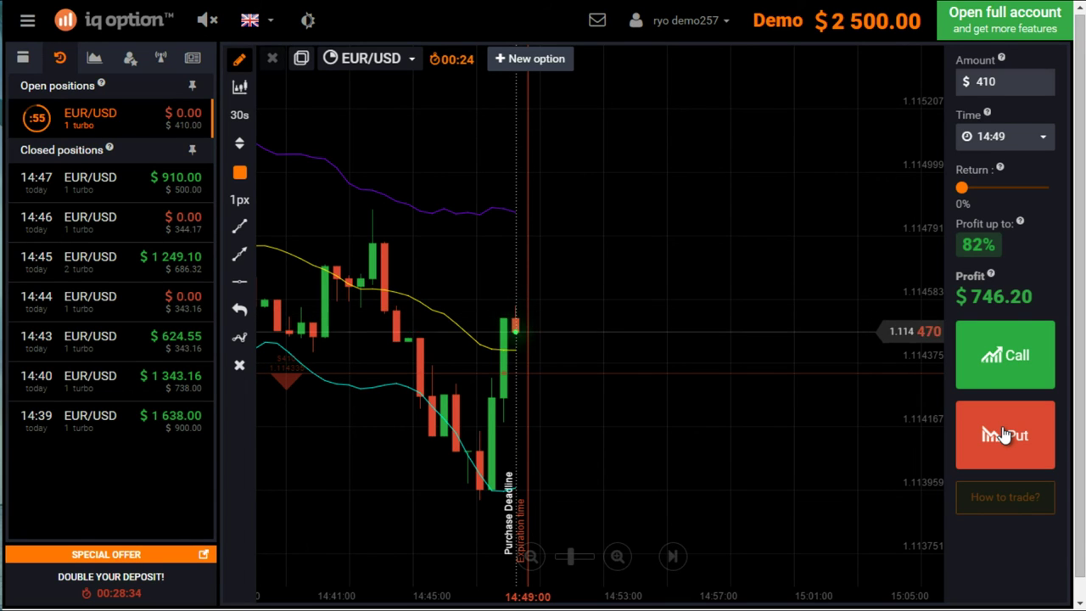
pyautogui.click(1004, 435)
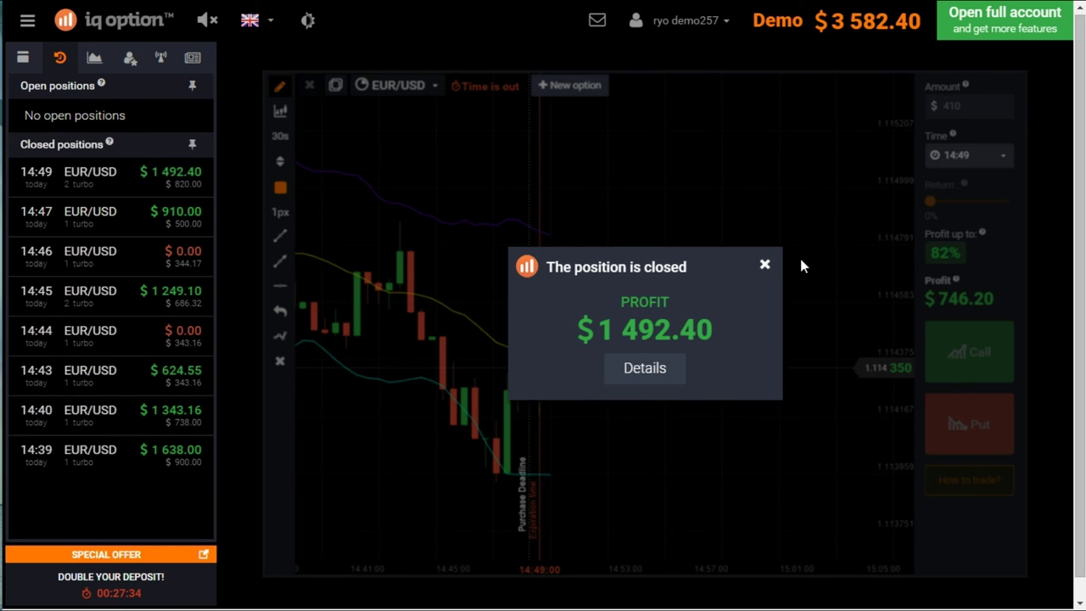
pyautogui.click(766, 266)
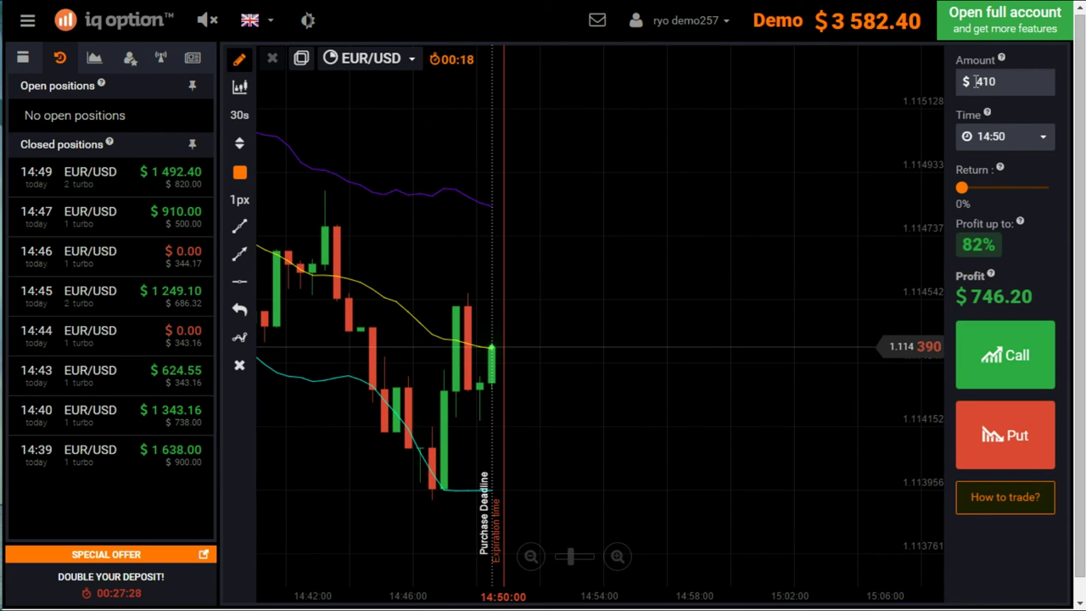
# Step: Buy a $582.4 Call option on EUR/USD expiring at 14:50 and dismiss its result notice after expiration
pyautogui.click(1024, 80)
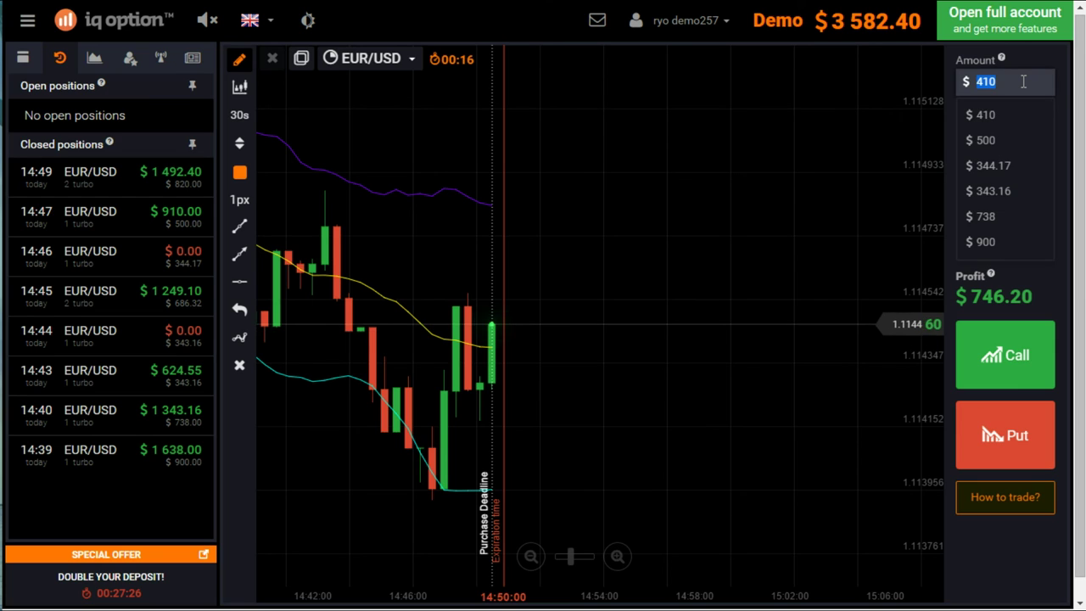
pyautogui.write('58')
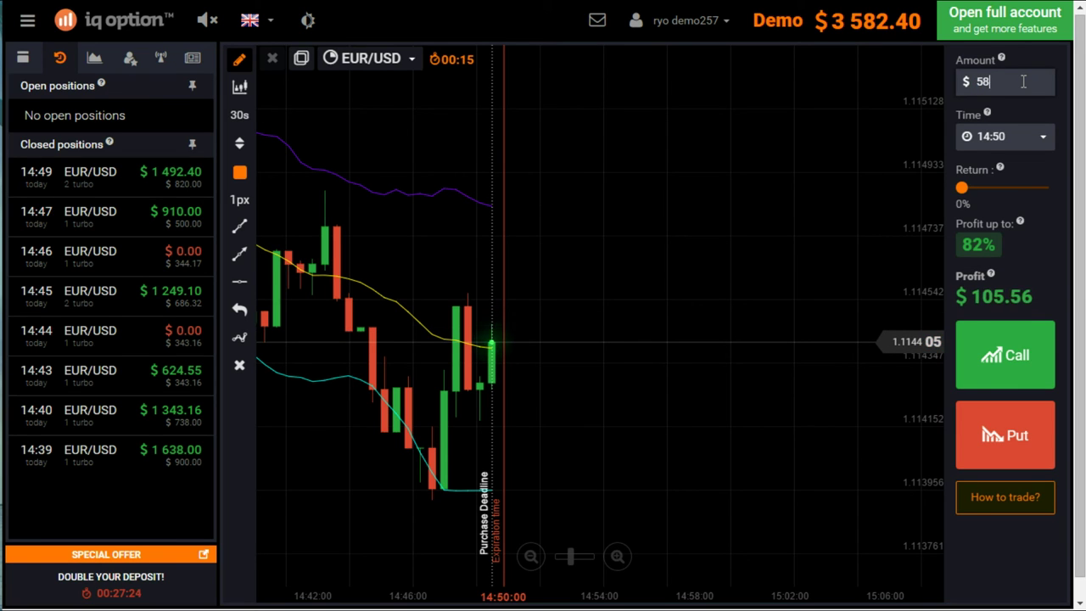
pyautogui.write('2.4')
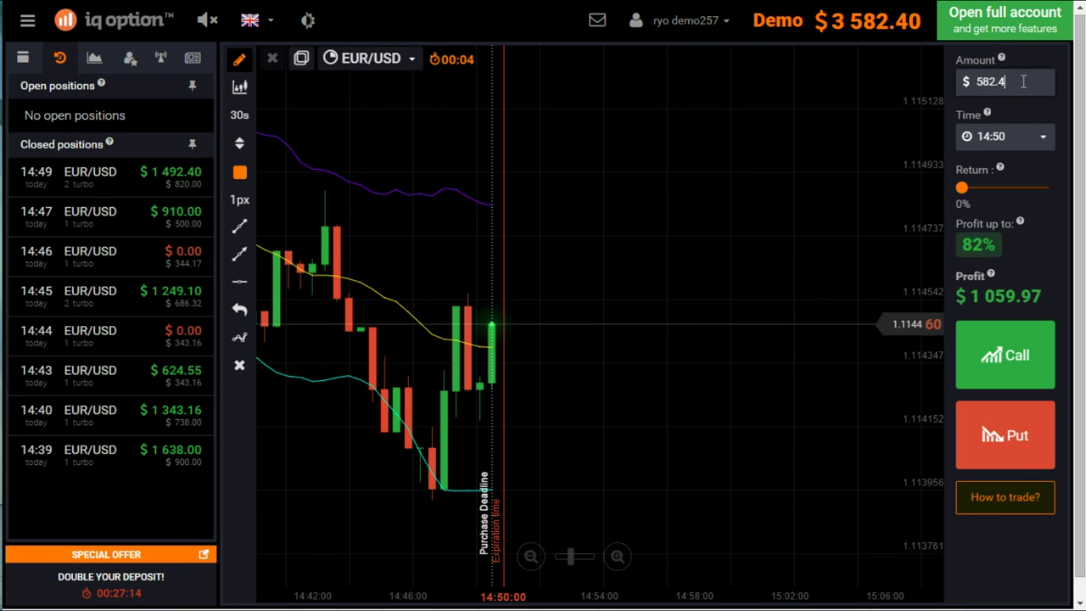
pyautogui.click(1023, 351)
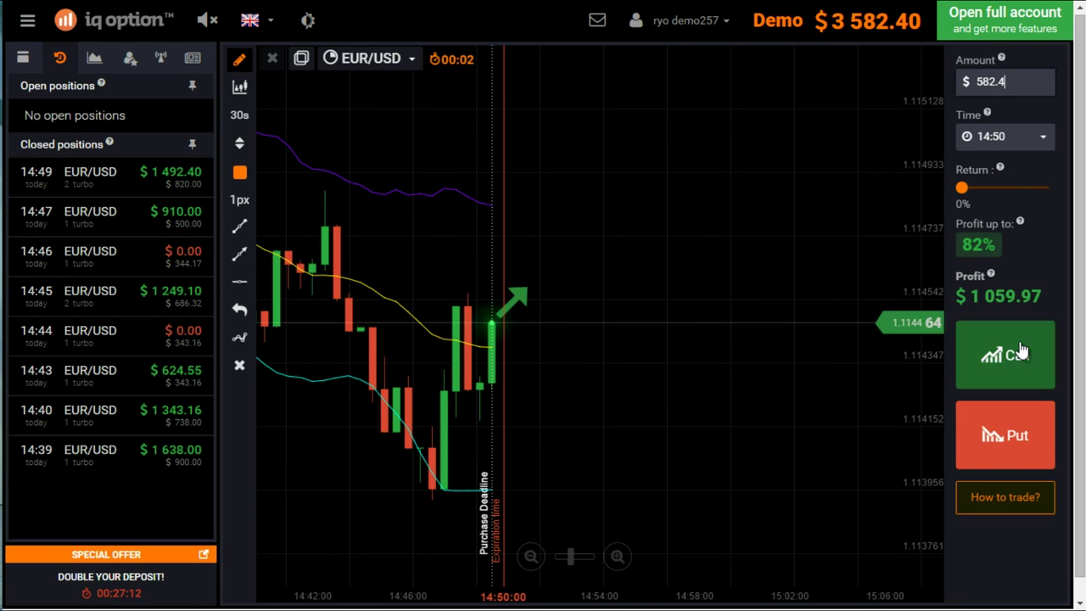
pyautogui.click(1023, 351)
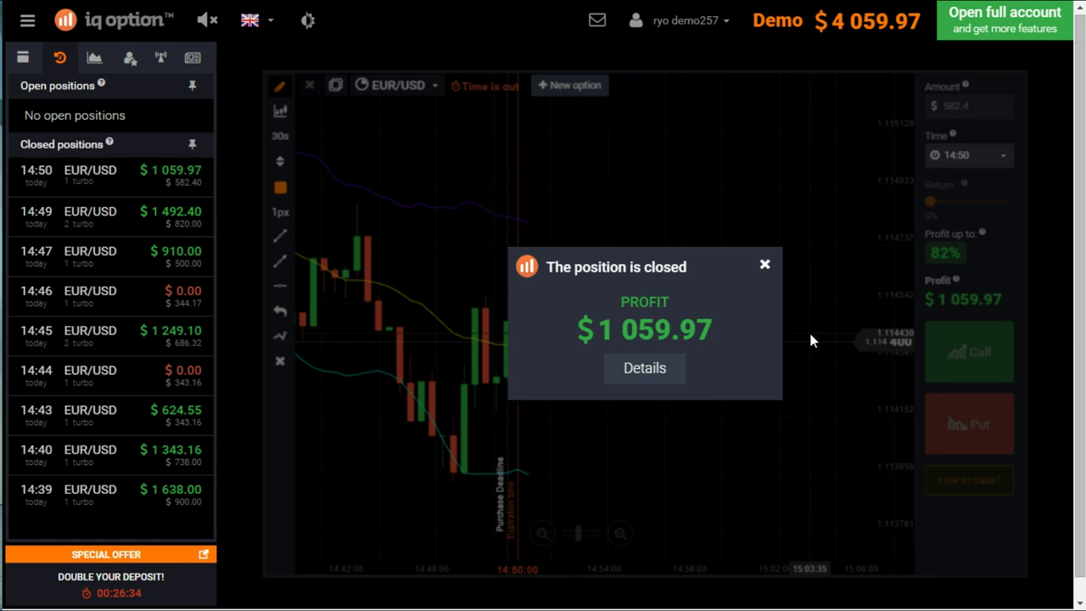
pyautogui.click(764, 266)
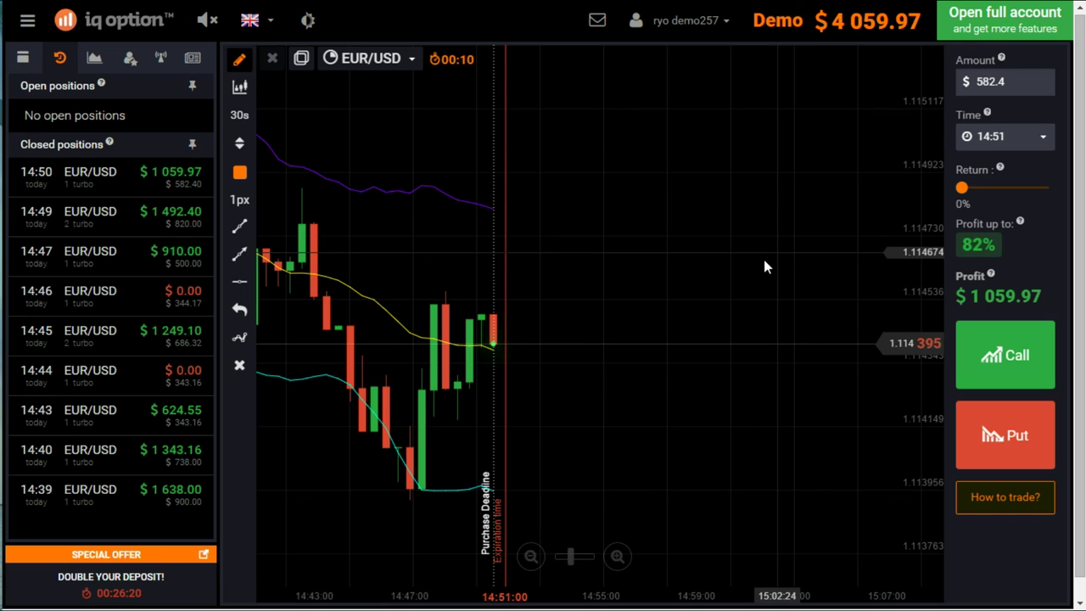
# Step: Buy a $559.97 Call option on EUR/USD expiring at 14:51 and dismiss its result notice after expiration
pyautogui.doubleClick(977, 80)
pyautogui.write('559.97')
pyautogui.click(1010, 360)
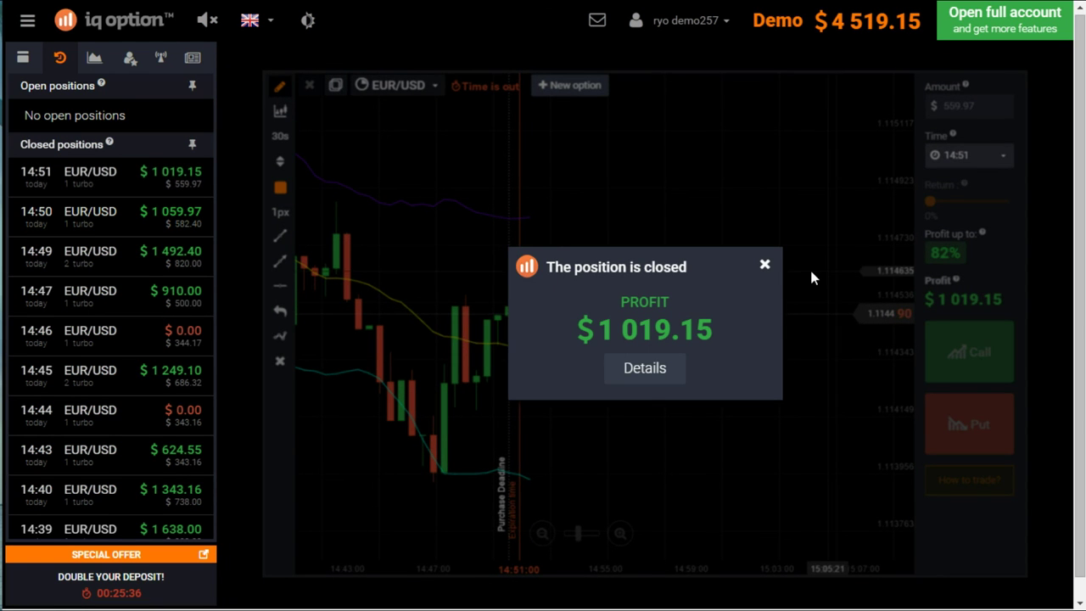
pyautogui.click(765, 264)
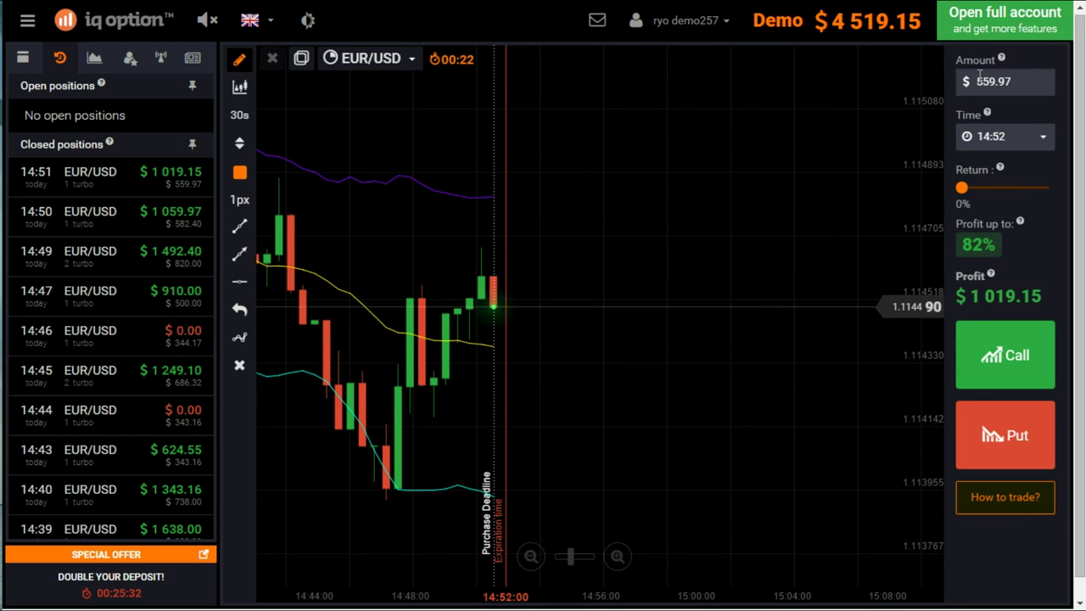
# Step: Select the investment amount of the 14:52 EUR/USD option for editing
pyautogui.moveTo(980, 77); pyautogui.dragTo(1025, 78)
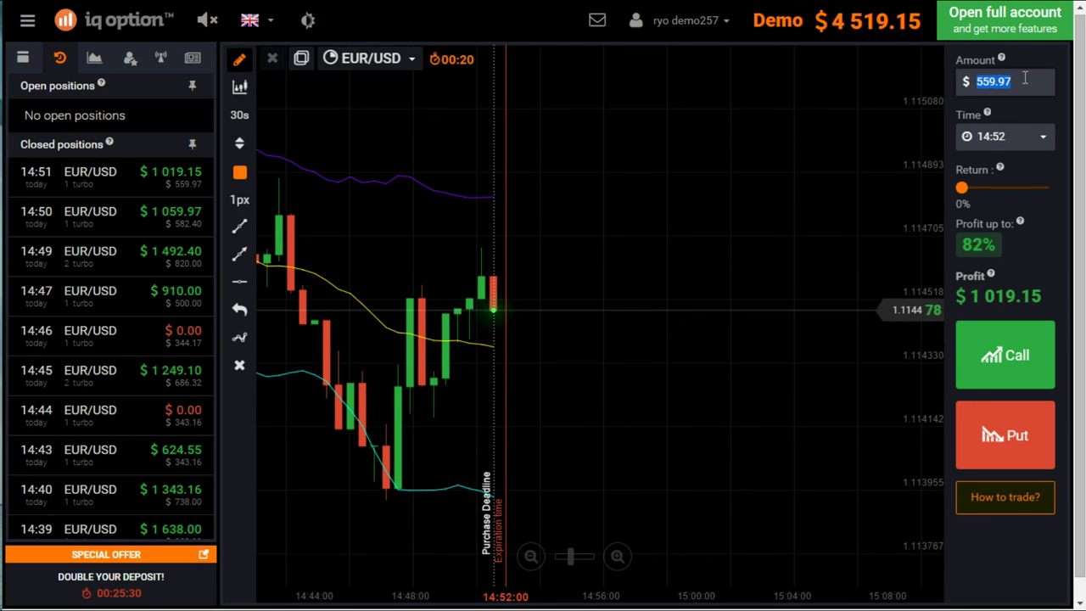